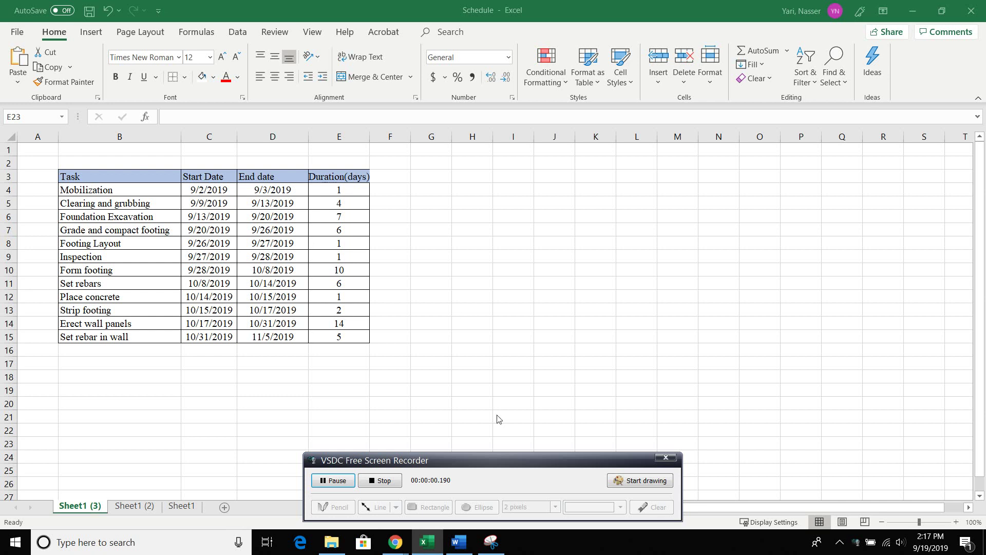
{"action": "left_click_drag", "start_coordinate": [502, 455], "coordinate": [0, 102]}
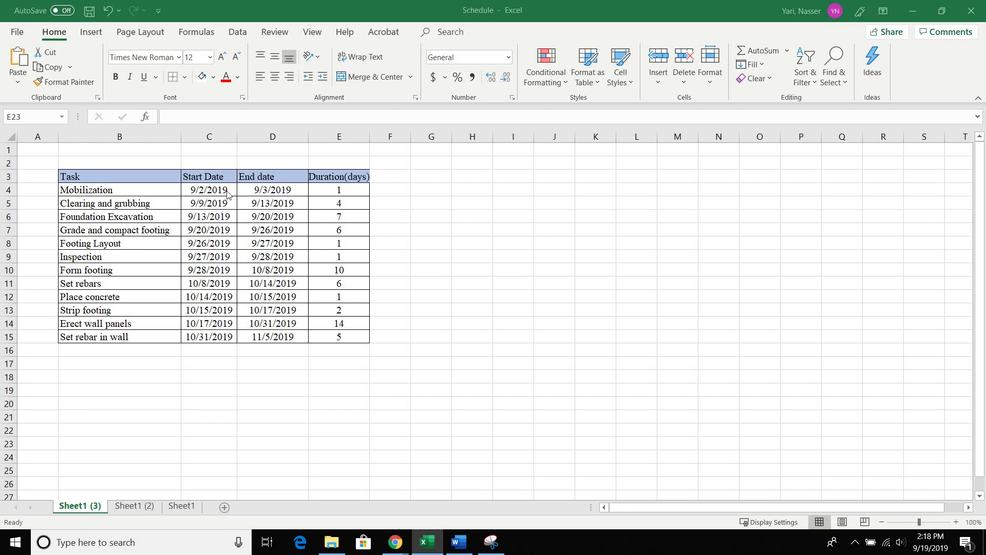
Insert a 2-D stacked bar chart from the Start Date range C3:C15, then enlarge it and place it beside the task table.
{"action": "left_click", "coordinate": [205, 176]}
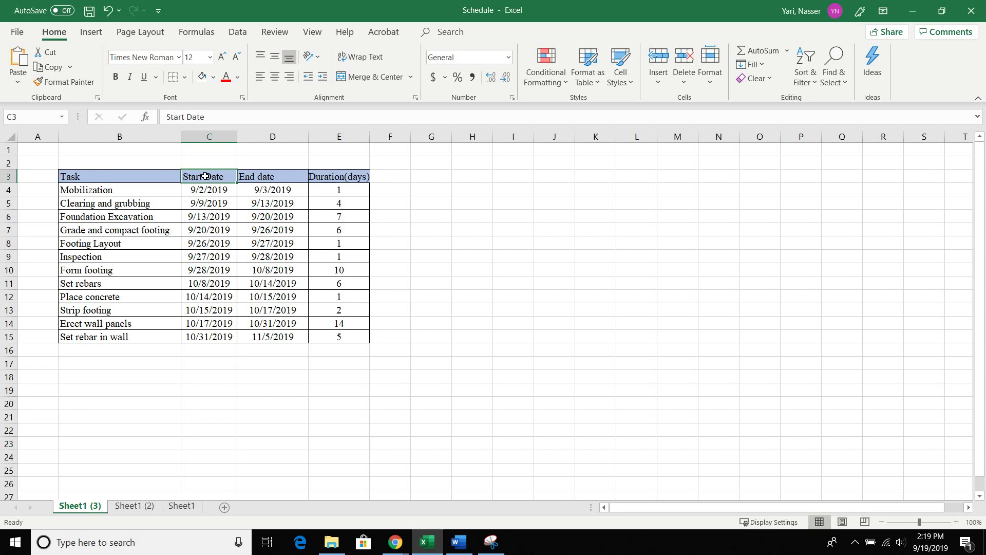
{"action": "left_click_drag", "start_coordinate": [206, 176], "coordinate": [206, 334]}
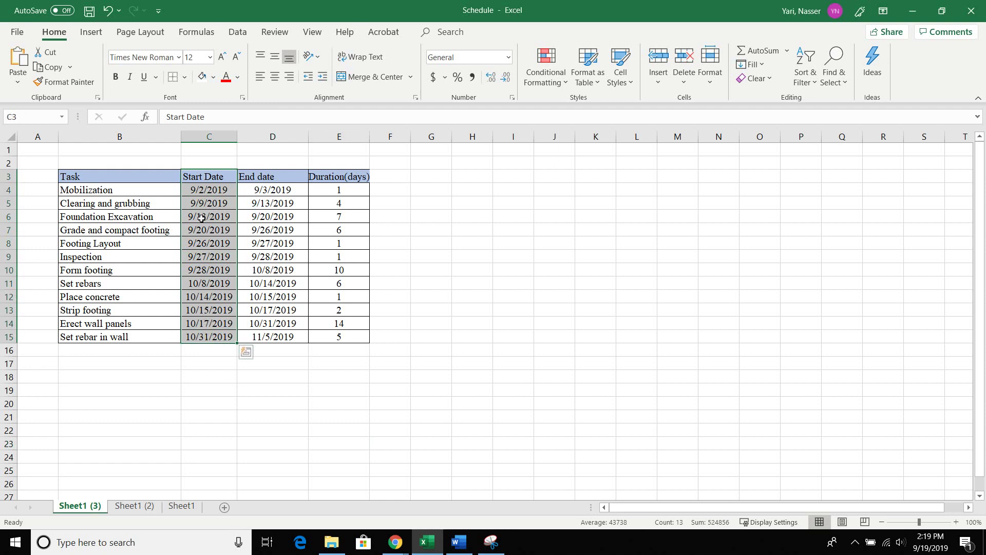
{"action": "left_click", "coordinate": [92, 34]}
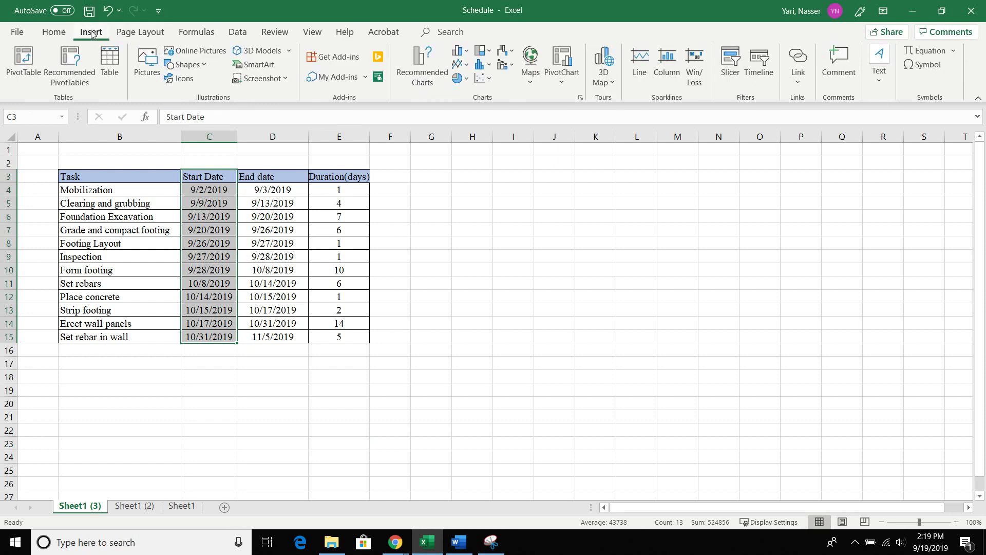
{"action": "left_click", "coordinate": [468, 56]}
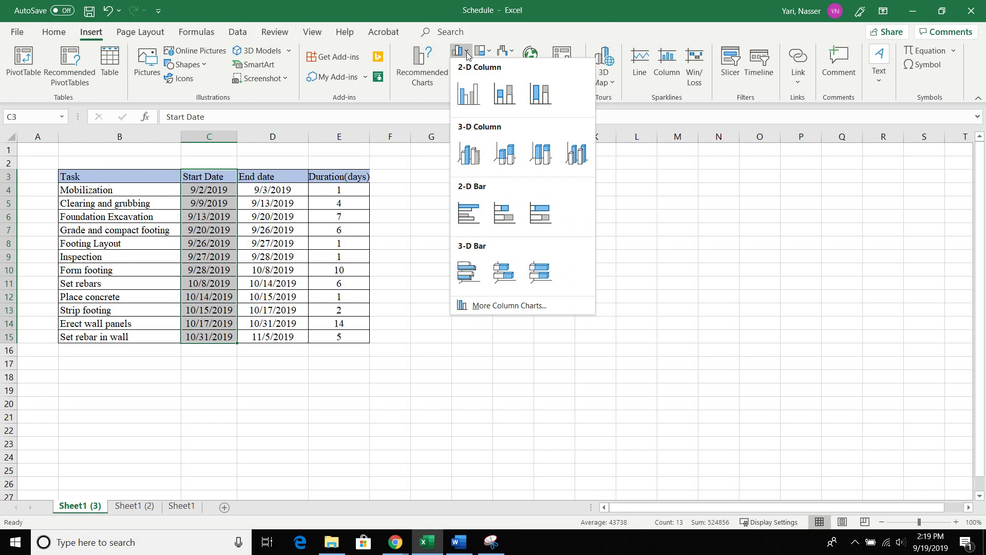
{"action": "left_click", "coordinate": [503, 219]}
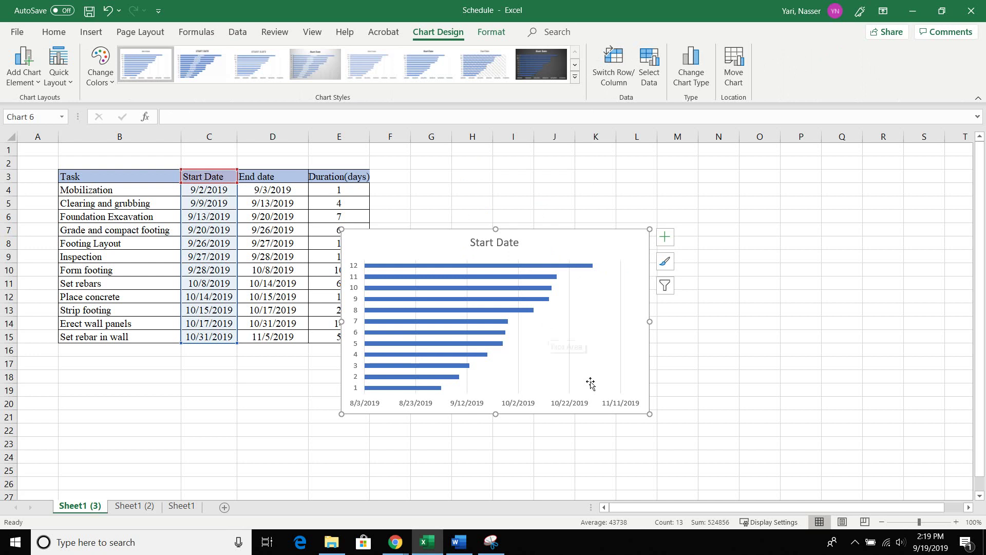
{"action": "left_click_drag", "start_coordinate": [647, 415], "coordinate": [710, 476]}
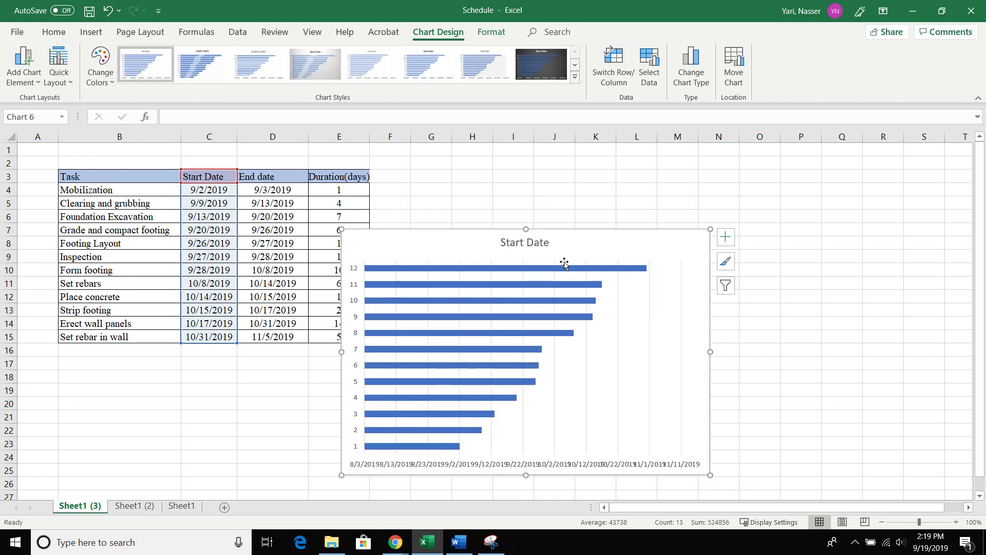
{"action": "left_click_drag", "start_coordinate": [582, 245], "coordinate": [627, 206]}
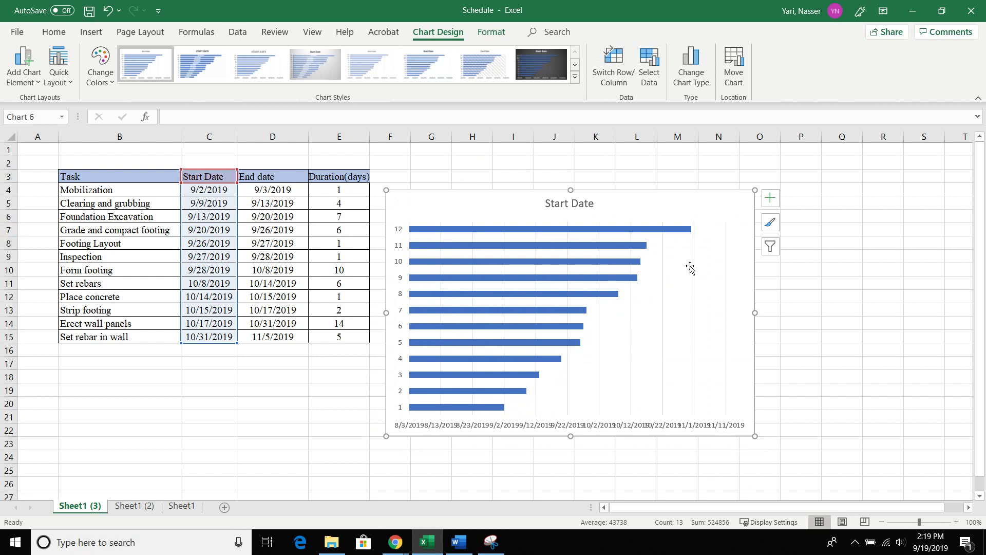
Add a second data series to the chart, using E3 as its name and durations E4:E15 as its values.
{"action": "left_click", "coordinate": [682, 289]}
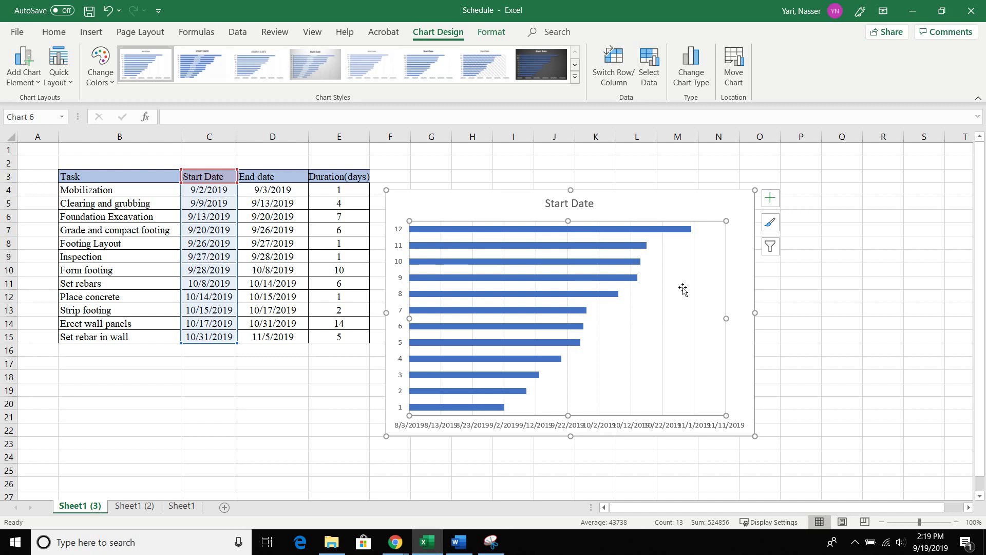
{"action": "right_click", "coordinate": [682, 288]}
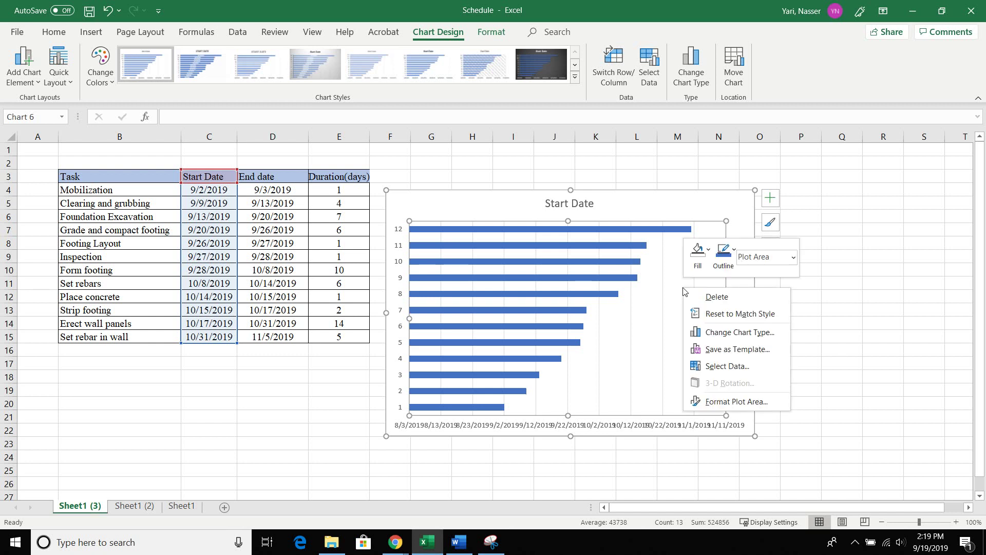
{"action": "left_click", "coordinate": [712, 365]}
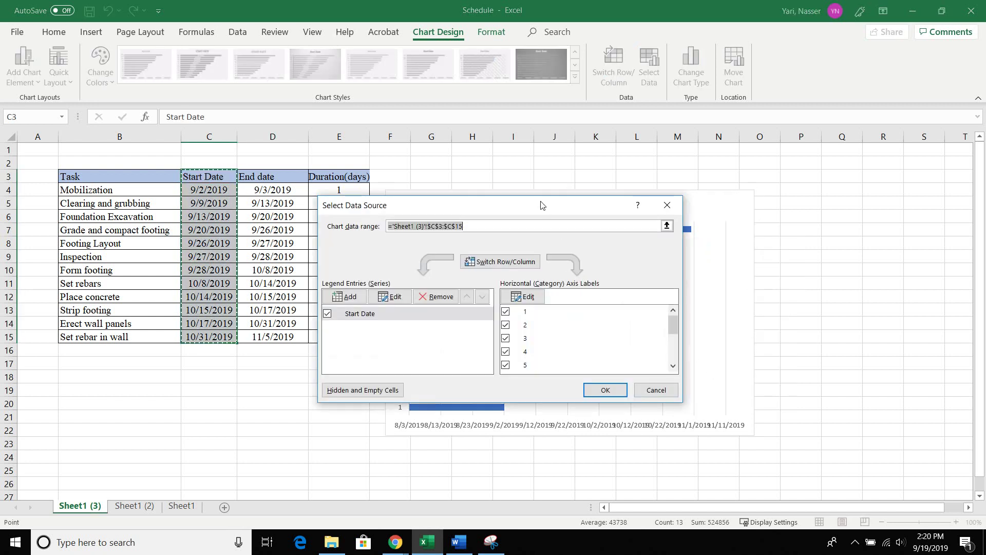
{"action": "left_click_drag", "start_coordinate": [539, 204], "coordinate": [631, 176]}
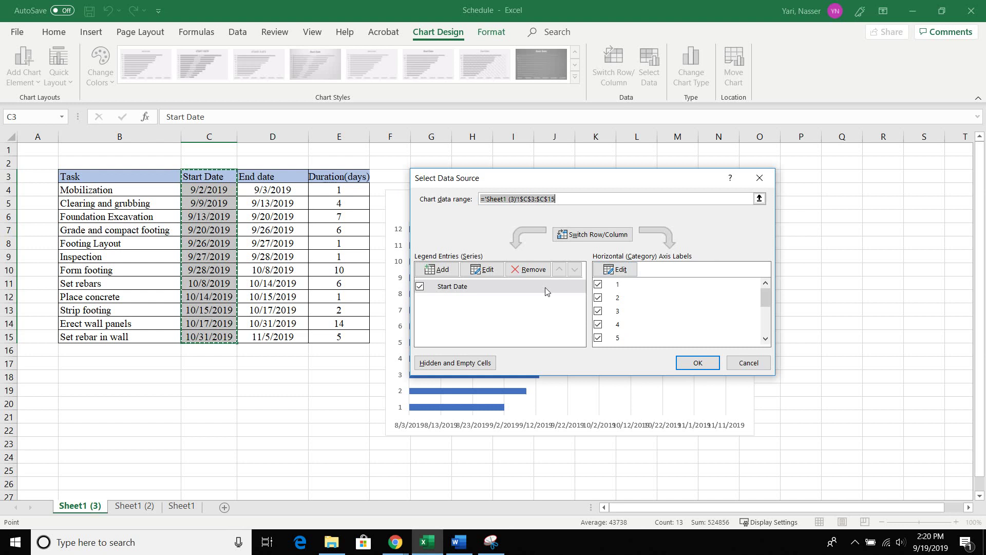
{"action": "left_click", "coordinate": [435, 270]}
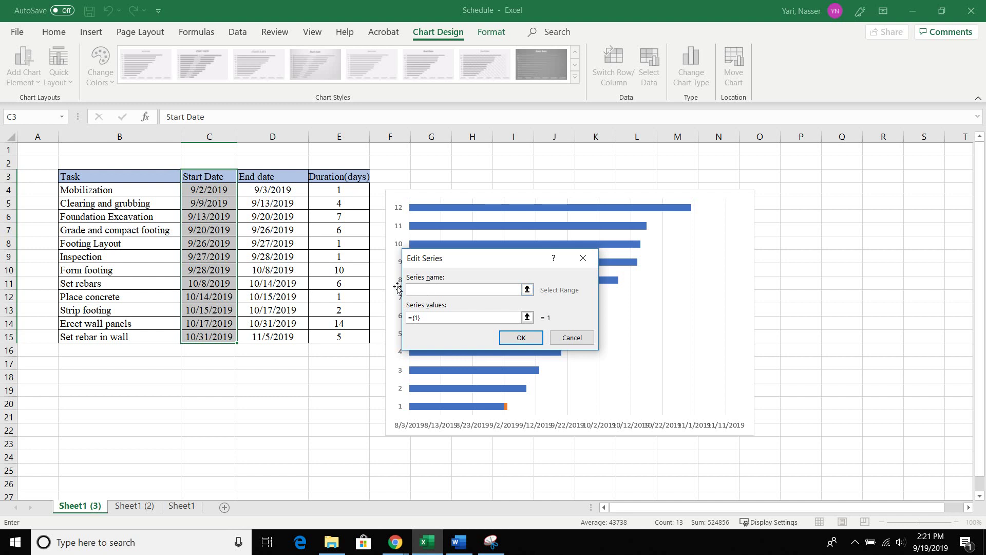
{"action": "left_click", "coordinate": [333, 178]}
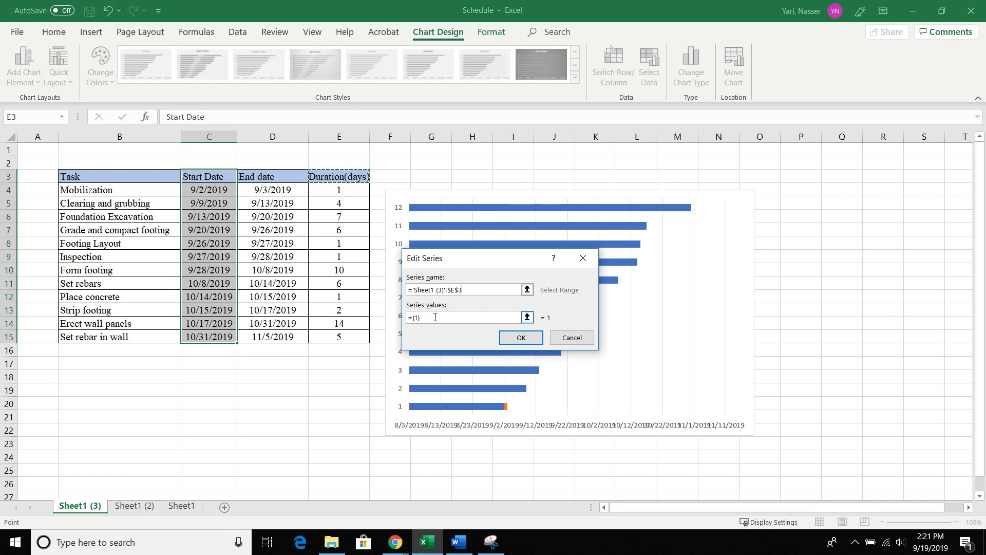
{"action": "left_click", "coordinate": [436, 318]}
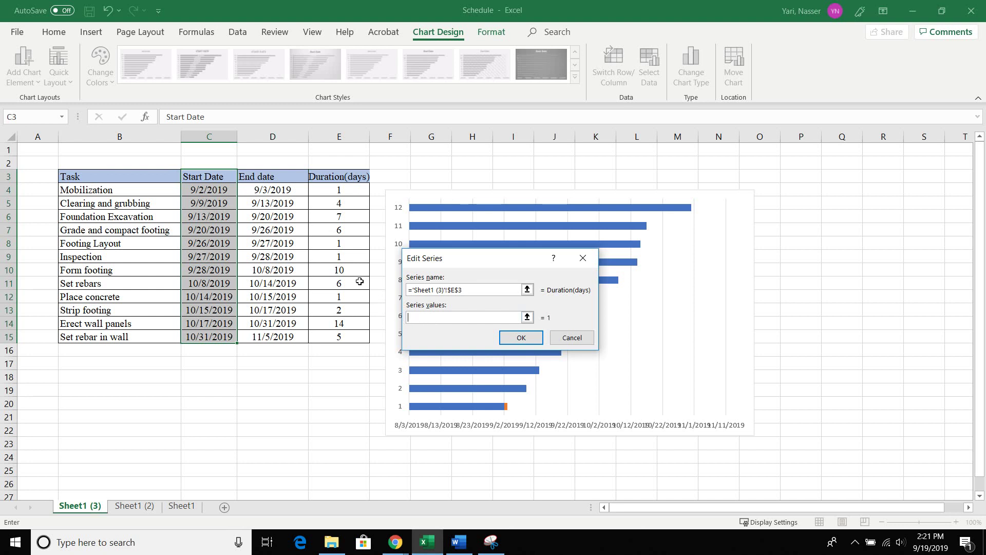
{"action": "left_click", "coordinate": [335, 188]}
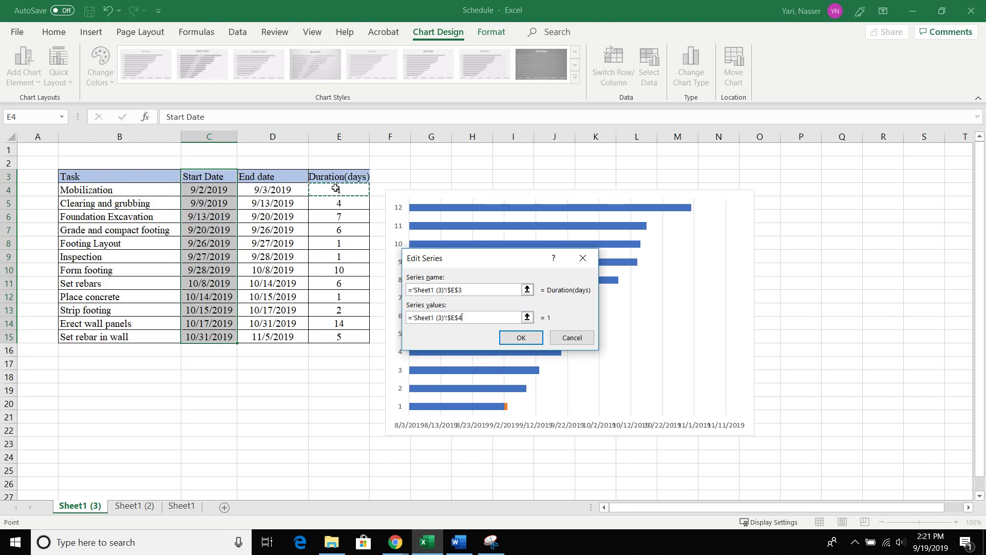
{"action": "left_click_drag", "start_coordinate": [336, 188], "coordinate": [338, 335]}
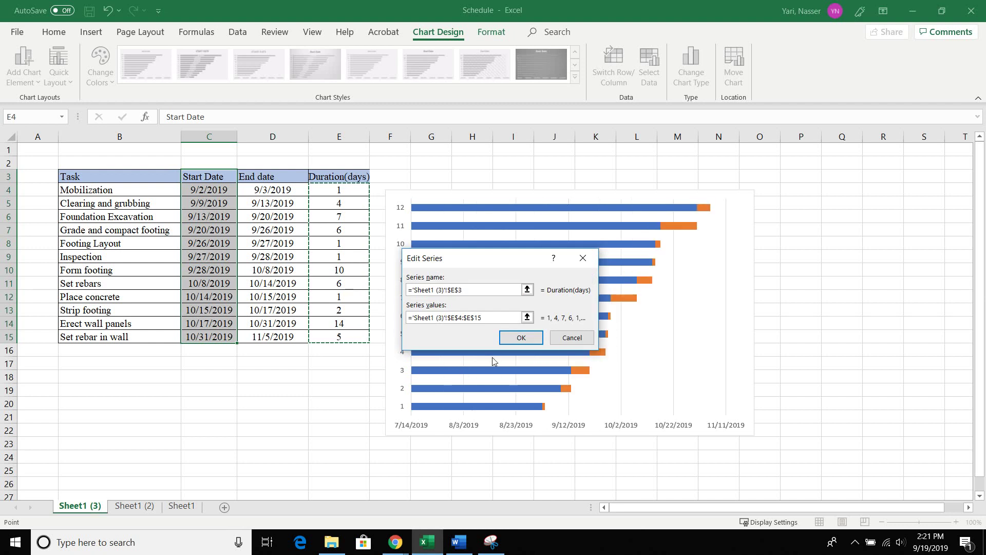
{"action": "left_click", "coordinate": [519, 339]}
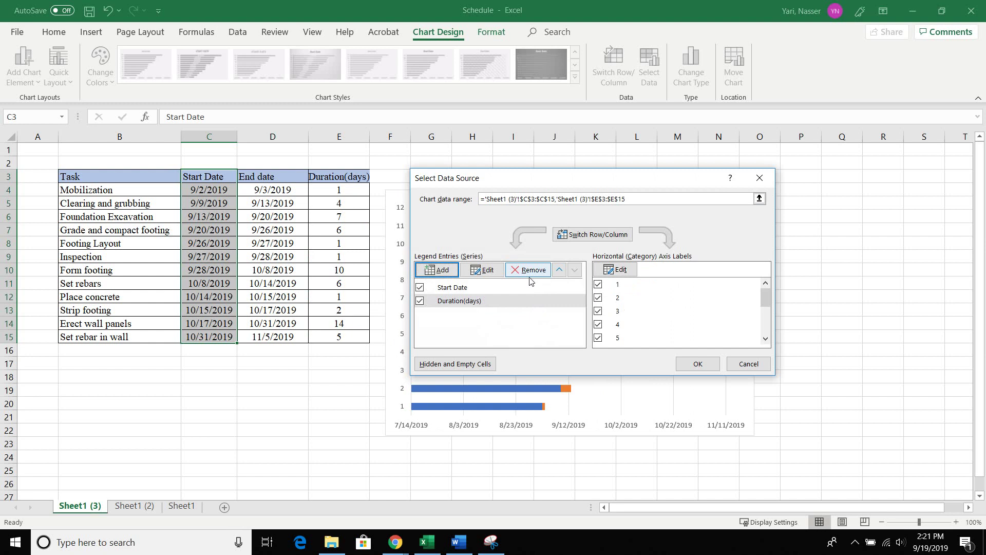
Set the chart's category axis labels to the task names in B4:B15 and apply the data source changes.
{"action": "left_click", "coordinate": [624, 275]}
{"action": "left_click", "coordinate": [623, 272]}
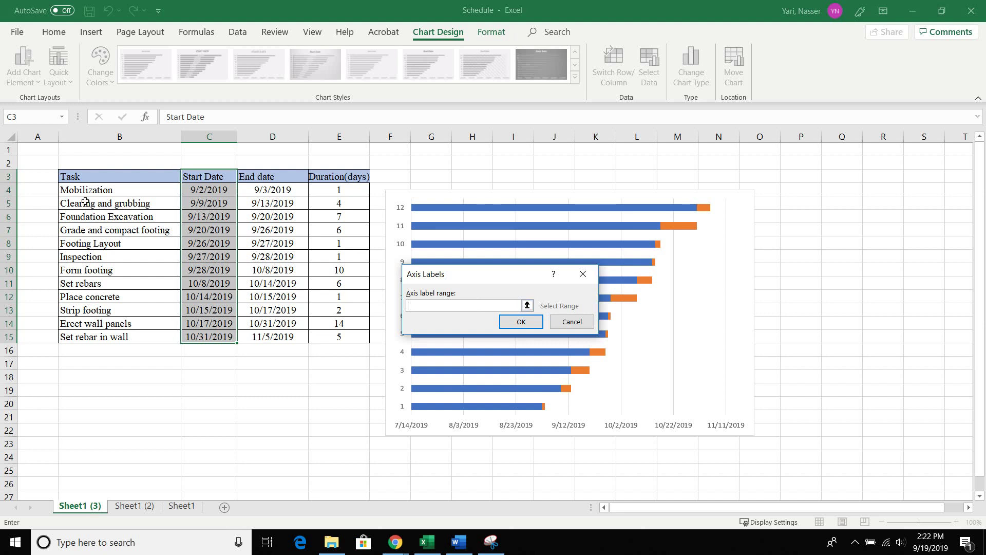
{"action": "left_click_drag", "start_coordinate": [83, 189], "coordinate": [91, 335]}
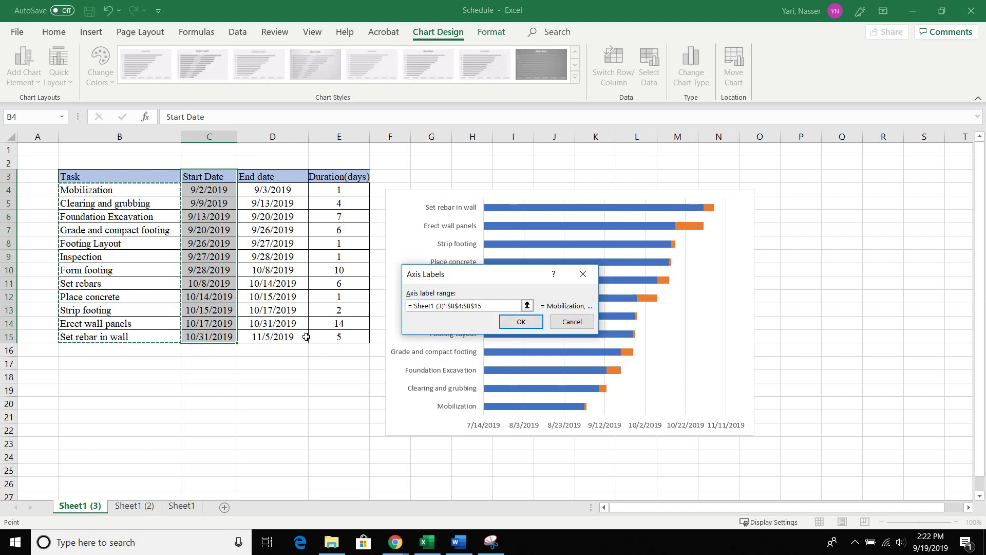
{"action": "left_click", "coordinate": [505, 325]}
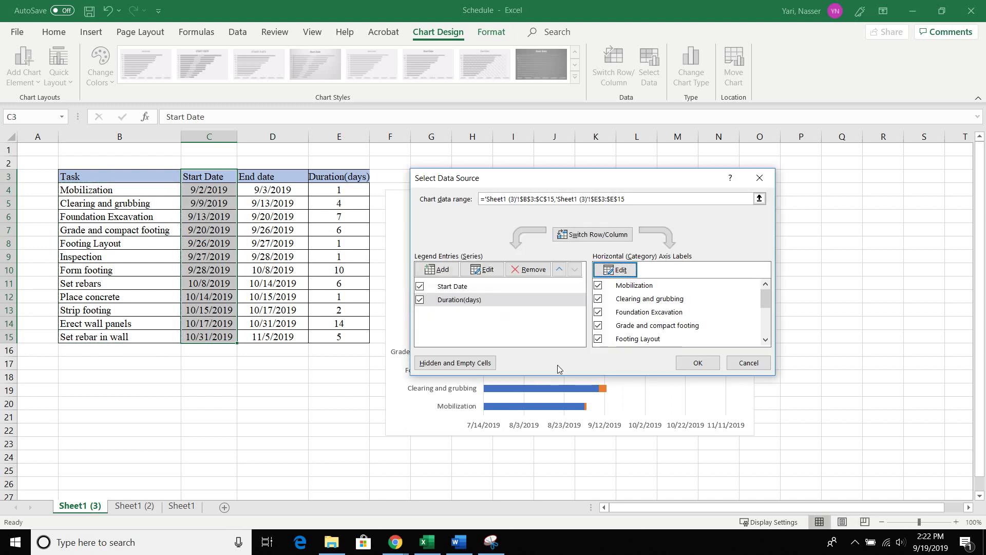
{"action": "left_click", "coordinate": [699, 363]}
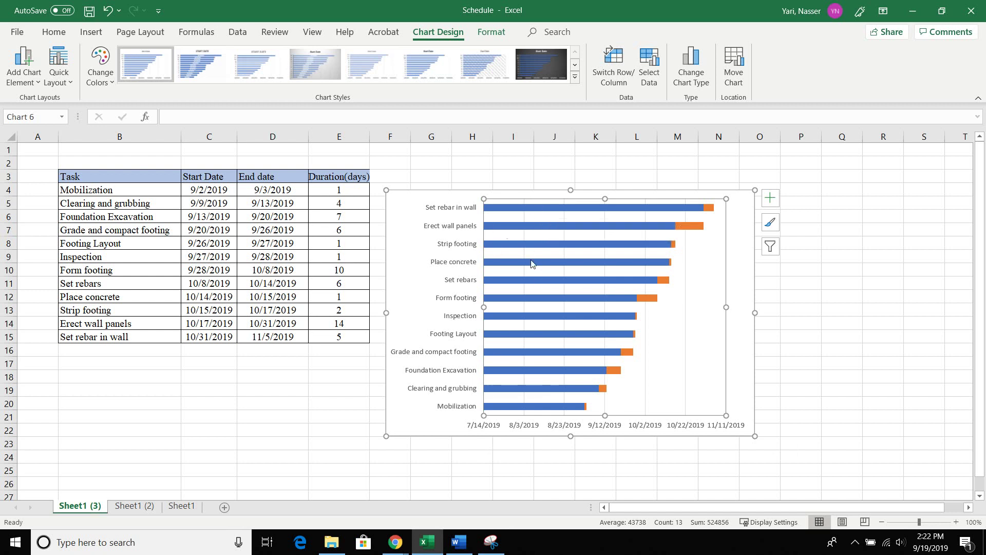
Set the Start Date series bars to No Fill.
{"action": "mouse_move", "coordinate": [549, 208]}
{"action": "left_click", "coordinate": [560, 207]}
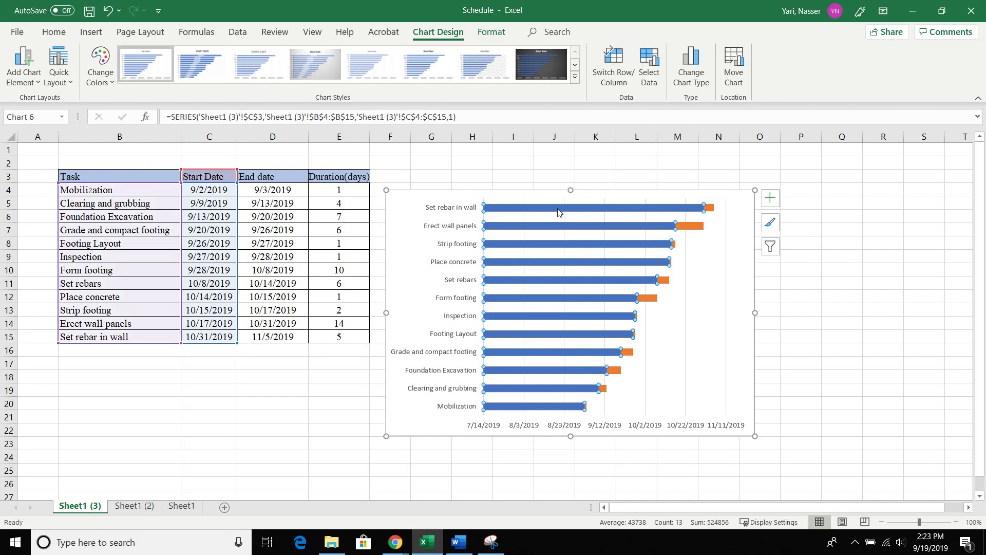
{"action": "right_click", "coordinate": [559, 212]}
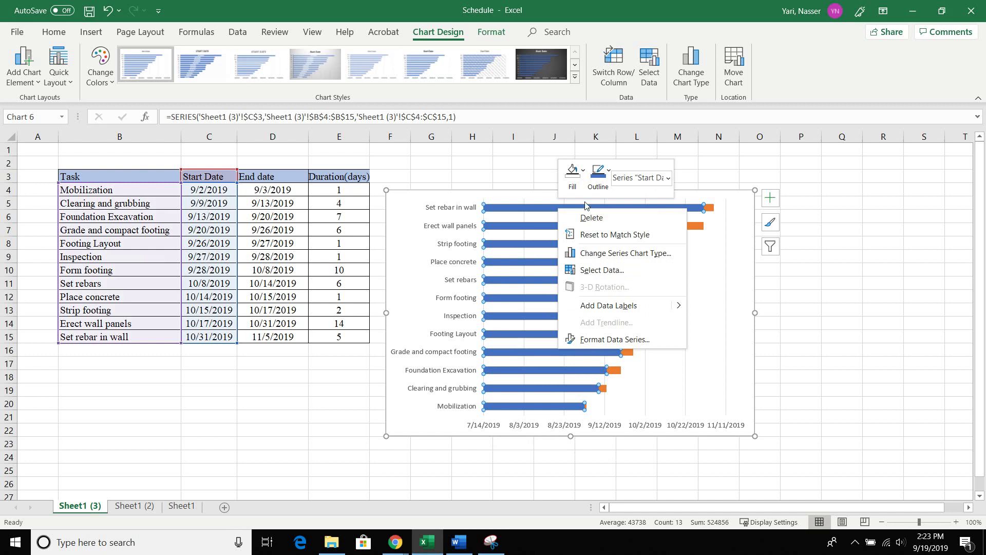
{"action": "left_click", "coordinate": [583, 175]}
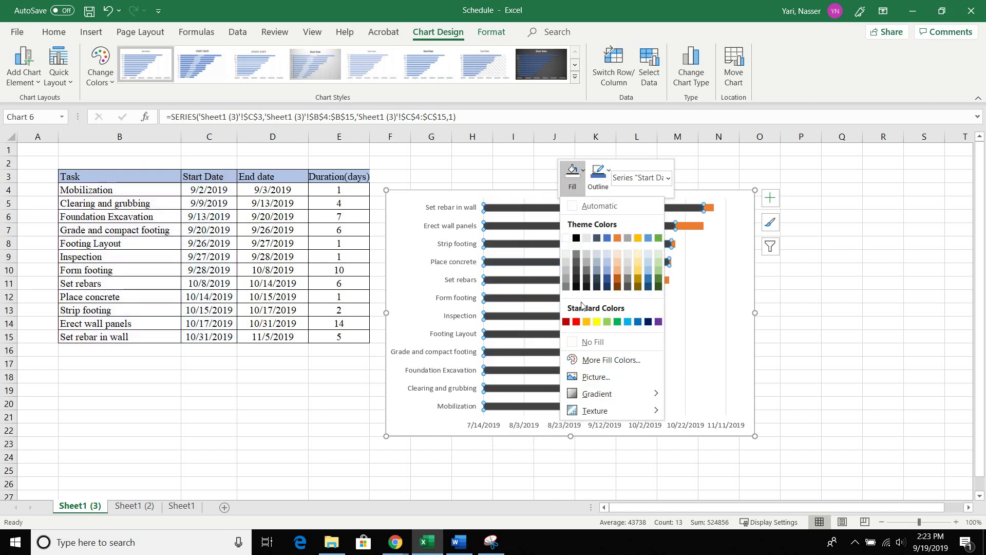
{"action": "left_click", "coordinate": [574, 343]}
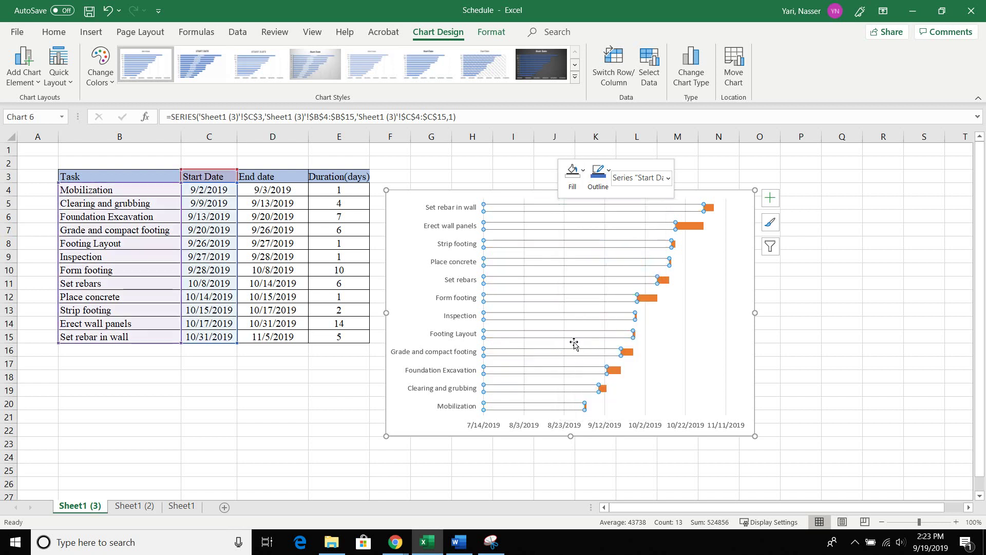
{"action": "left_click", "coordinate": [664, 372]}
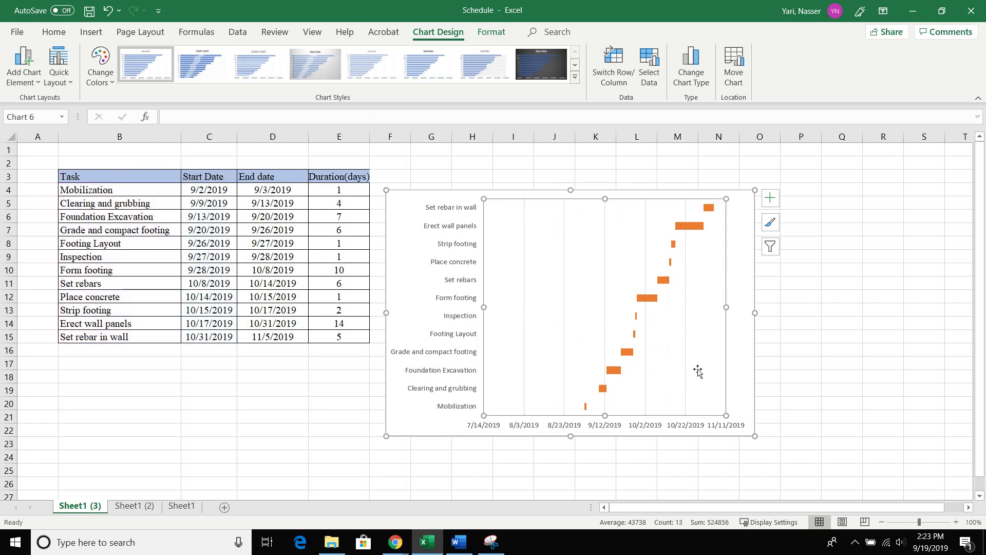
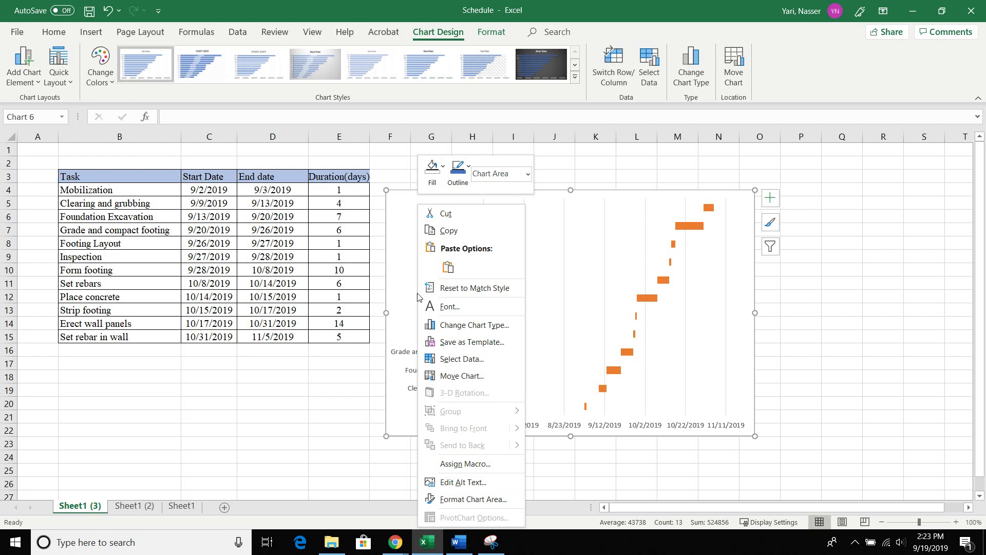
Format the chart's vertical task axis to list its categories in reverse order.
{"action": "left_click", "coordinate": [407, 311]}
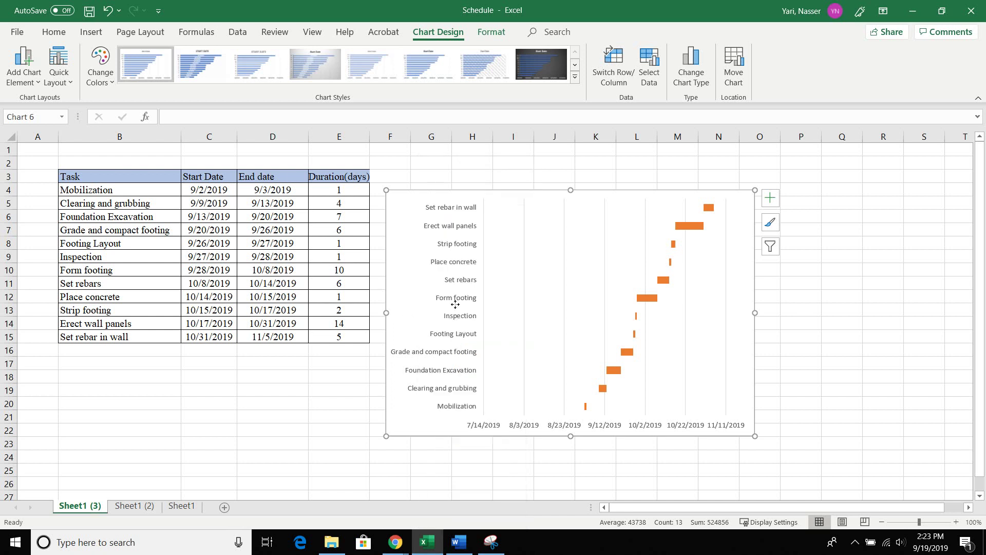
{"action": "left_click", "coordinate": [452, 280]}
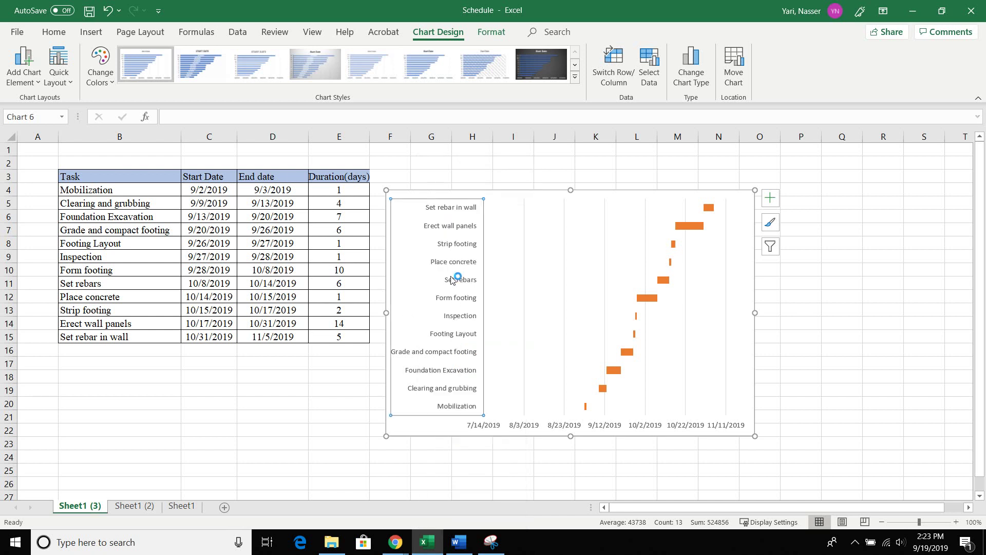
{"action": "right_click", "coordinate": [449, 234]}
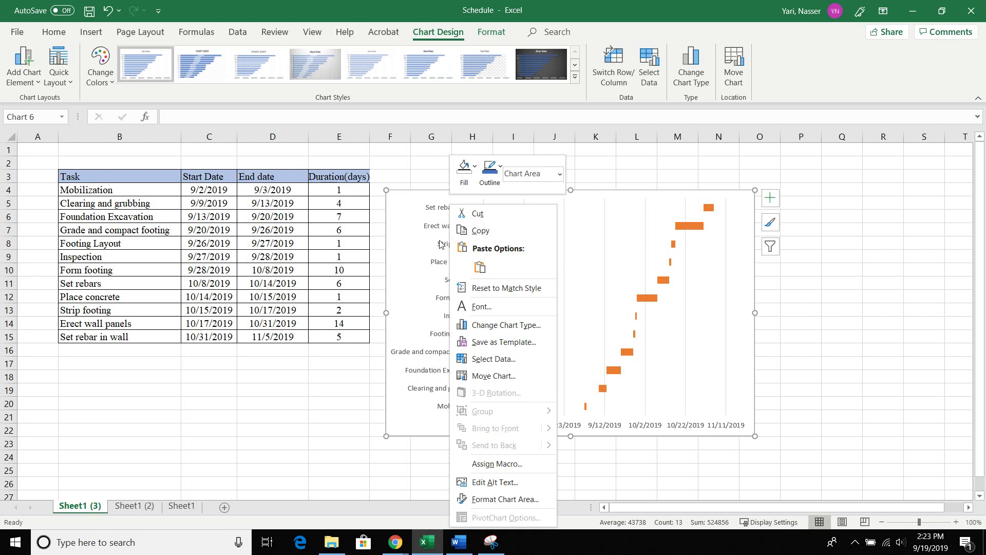
{"action": "left_click", "coordinate": [433, 249]}
{"action": "left_click", "coordinate": [450, 246]}
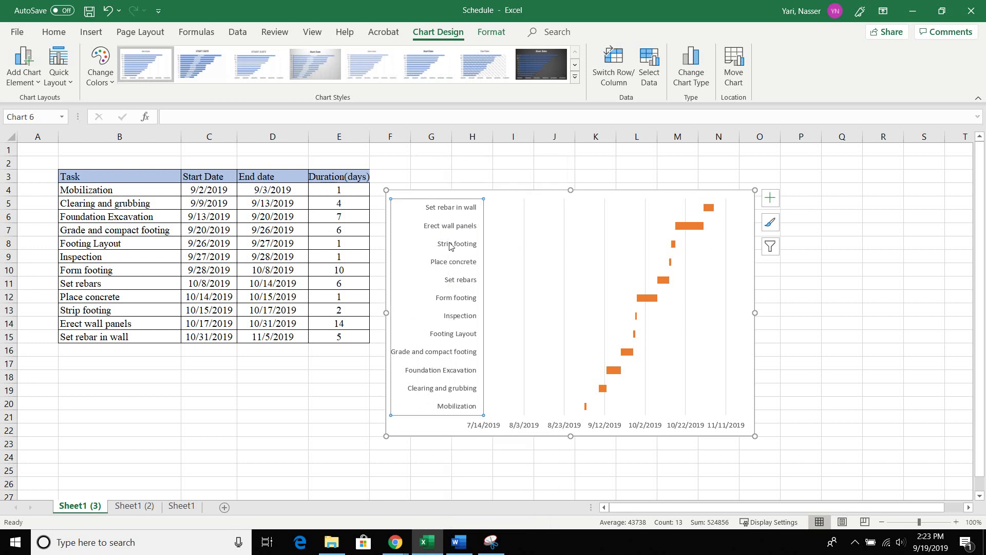
{"action": "right_click", "coordinate": [450, 246]}
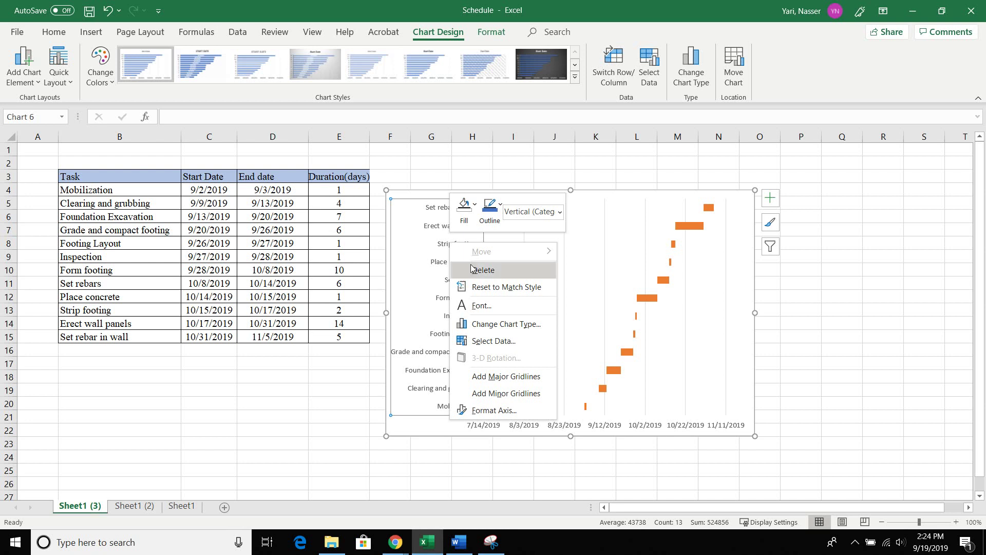
{"action": "left_click", "coordinate": [477, 411]}
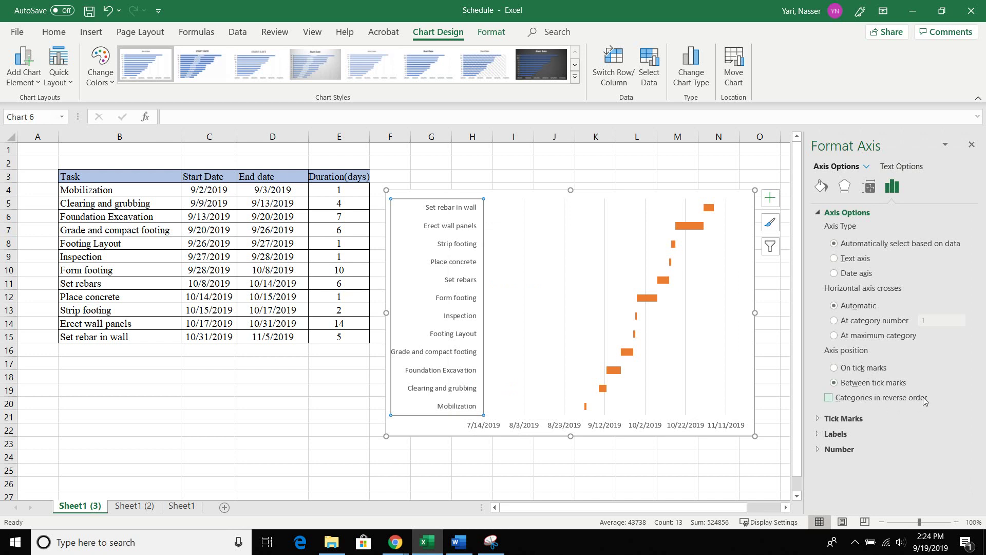
{"action": "left_click", "coordinate": [829, 398]}
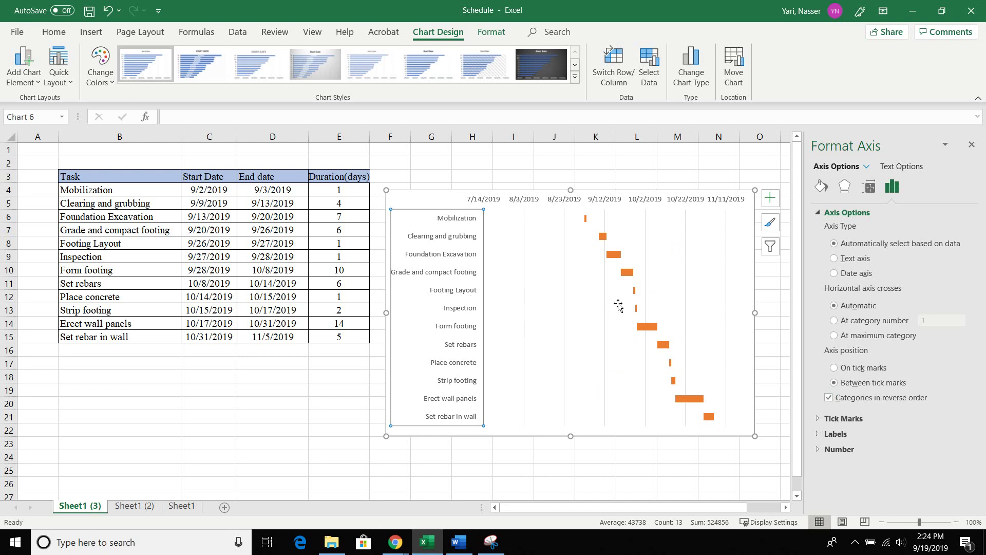
Enter the date 1/1/1900 in empty cell C19 below the task table.
{"action": "left_click", "coordinate": [971, 144]}
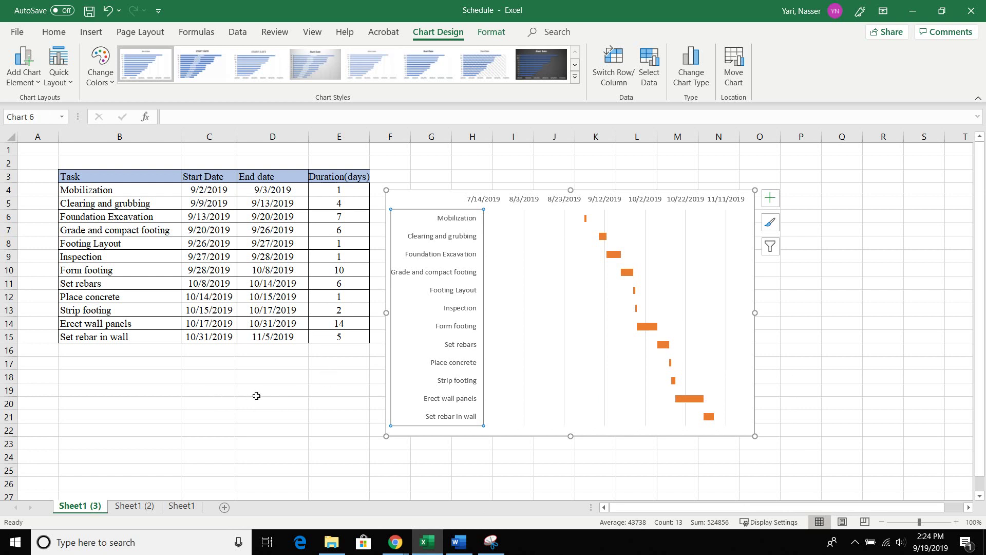
{"action": "left_click", "coordinate": [198, 392]}
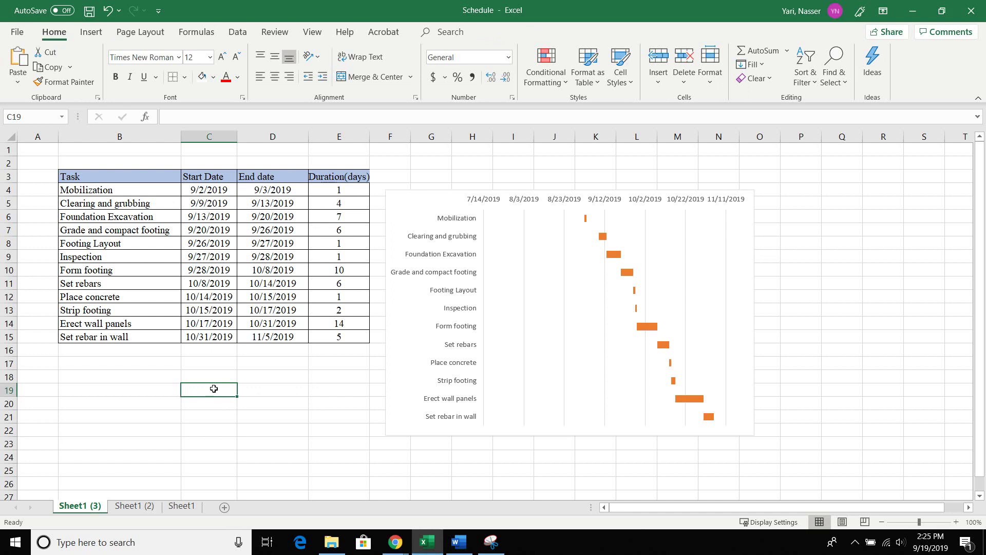
{"action": "type", "text": "1/1/1990"}
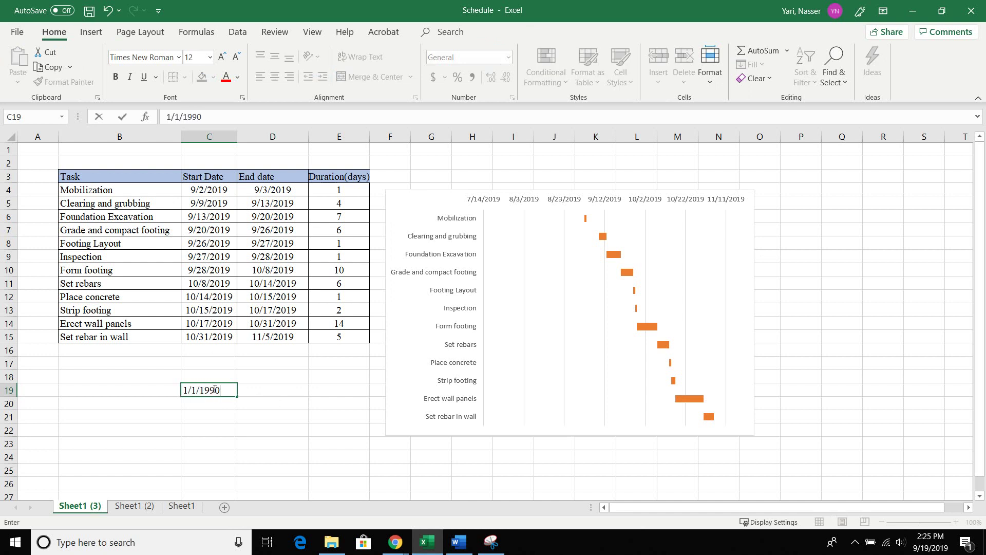
{"action": "key", "text": "BackSpace"}
{"action": "key", "text": "BackSpace"}
{"action": "type", "text": "00"}
{"action": "key", "text": "Return"}
{"action": "key", "text": "Return"}
{"action": "left_click", "coordinate": [214, 388]}
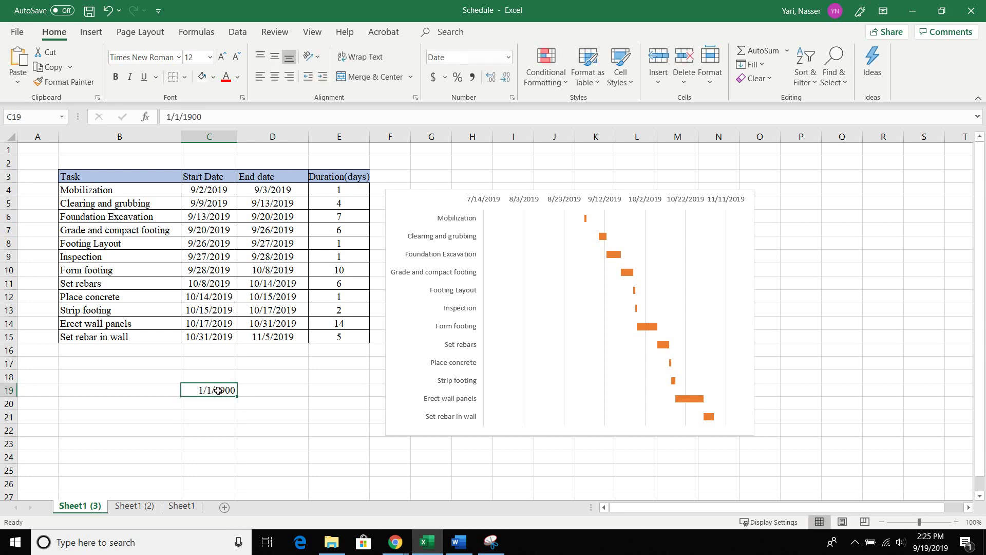
Apply the General number format to the date in C19 to reveal its serial number, and clear the cell.
{"action": "right_click", "coordinate": [219, 391]}
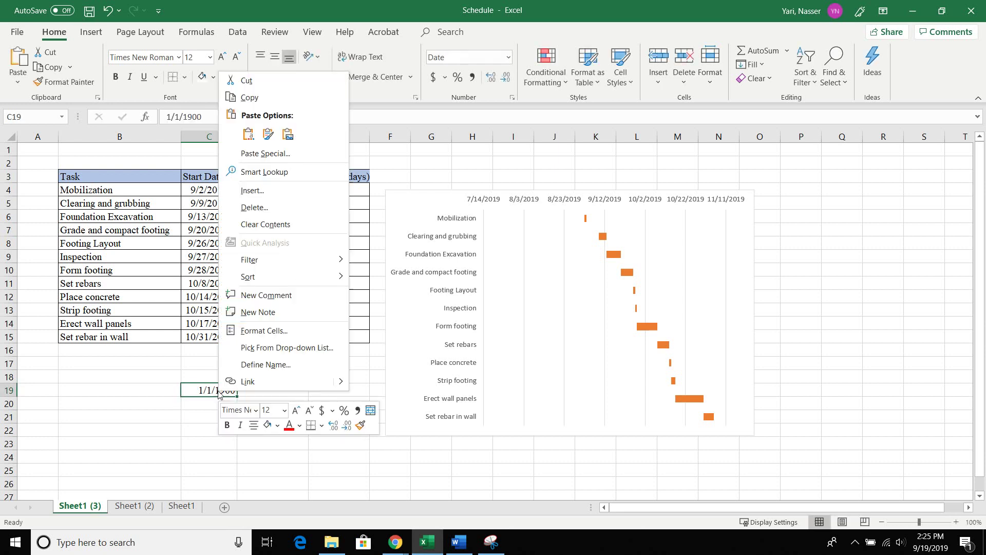
{"action": "left_click", "coordinate": [258, 332]}
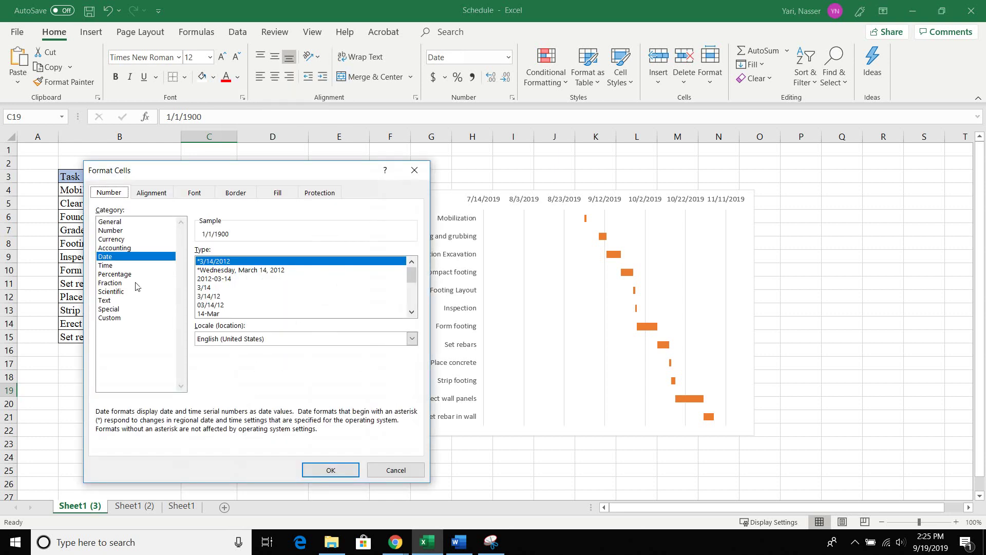
{"action": "left_click", "coordinate": [115, 222]}
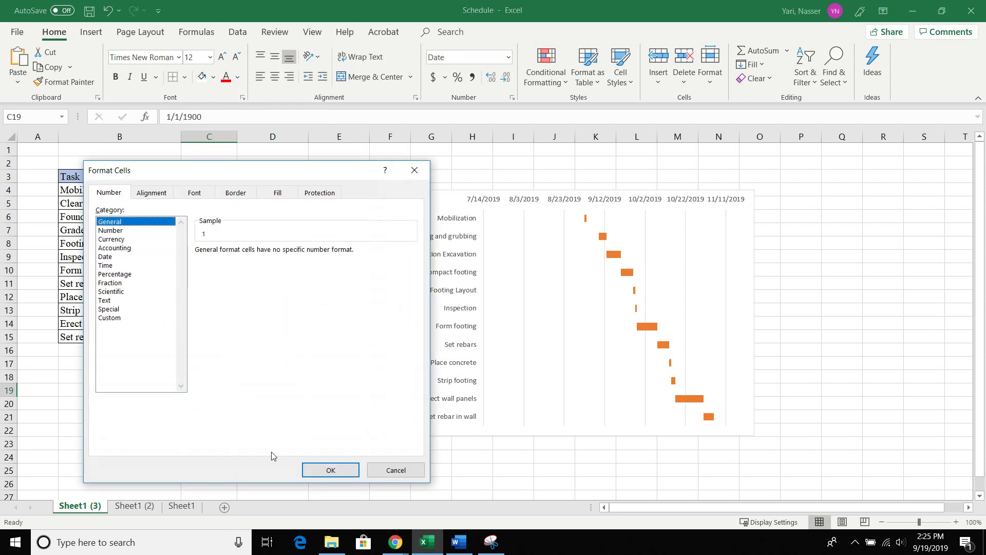
{"action": "left_click", "coordinate": [313, 470]}
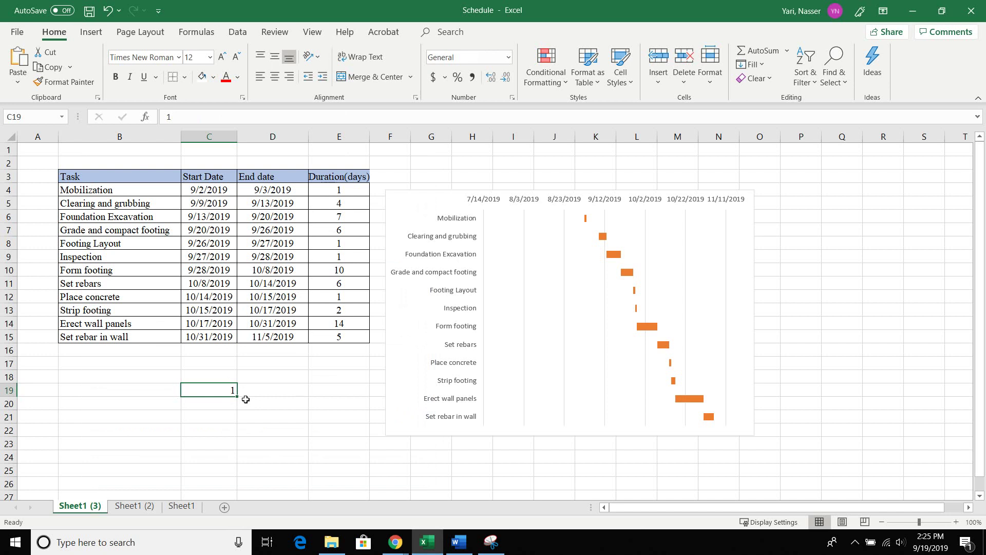
{"action": "key", "text": "BackSpace"}
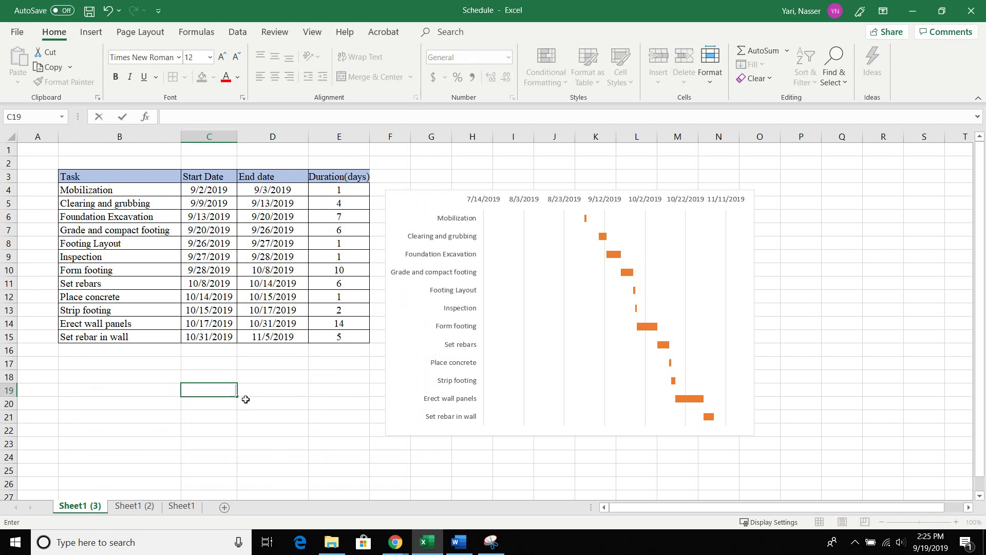
{"action": "left_click", "coordinate": [222, 406]}
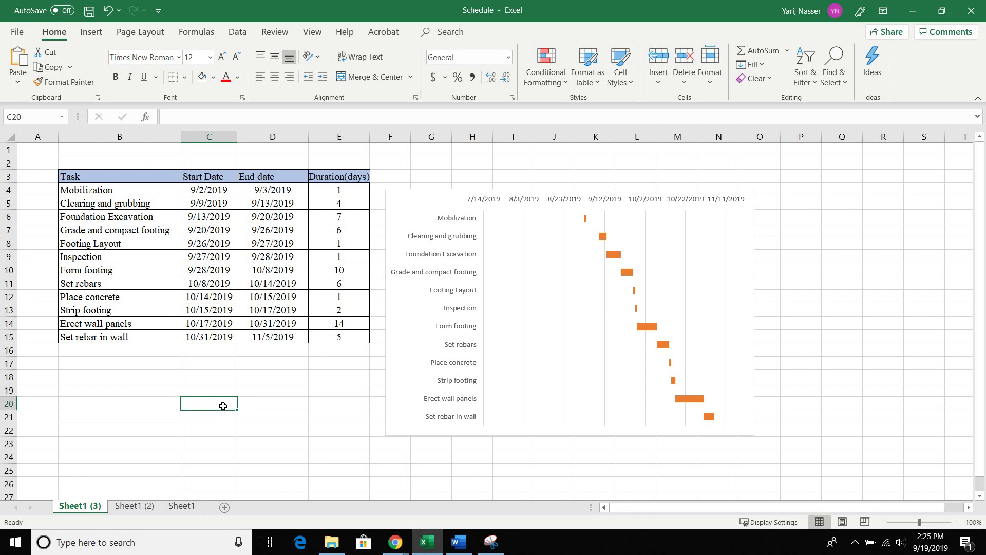
Enter the project's start date 9/2/2019 in cell C19 and its end date 11/5/2019 in cell D19.
{"action": "left_click", "coordinate": [216, 188]}
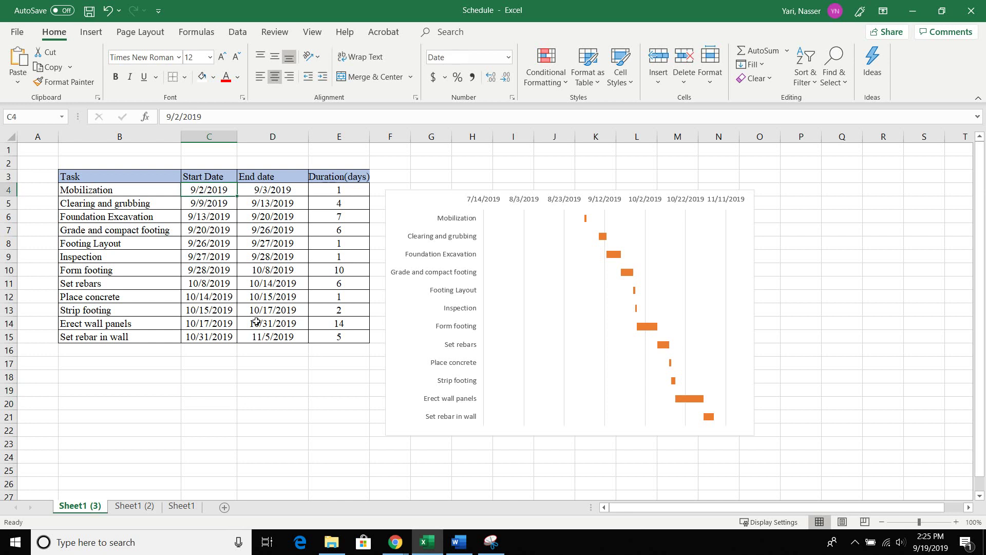
{"action": "left_click", "coordinate": [209, 390]}
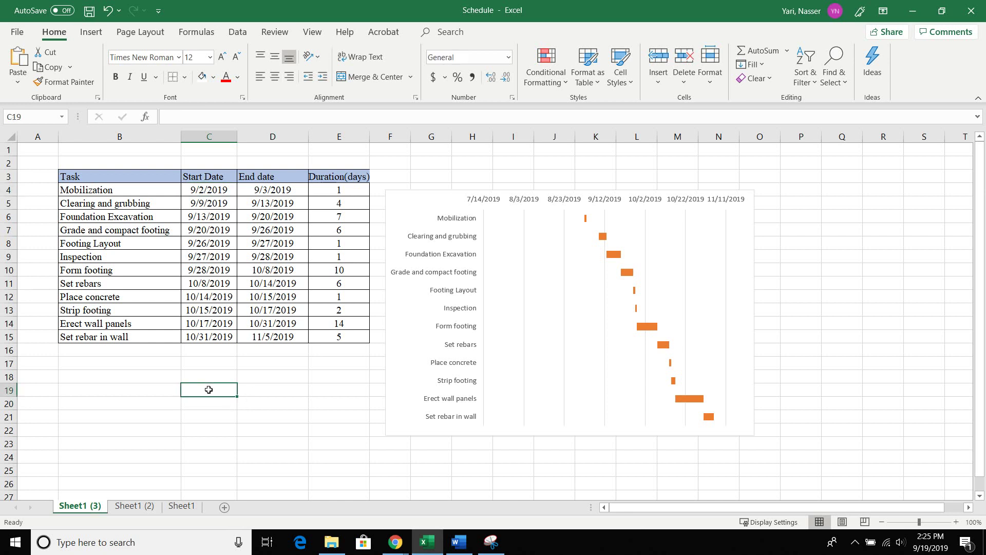
{"action": "type", "text": "9/2/2019"}
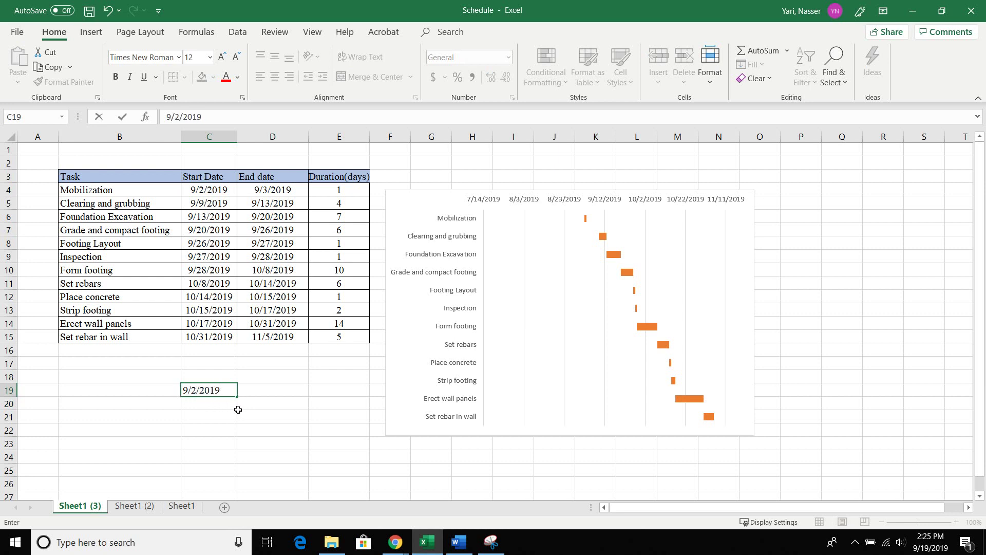
{"action": "left_click", "coordinate": [259, 390]}
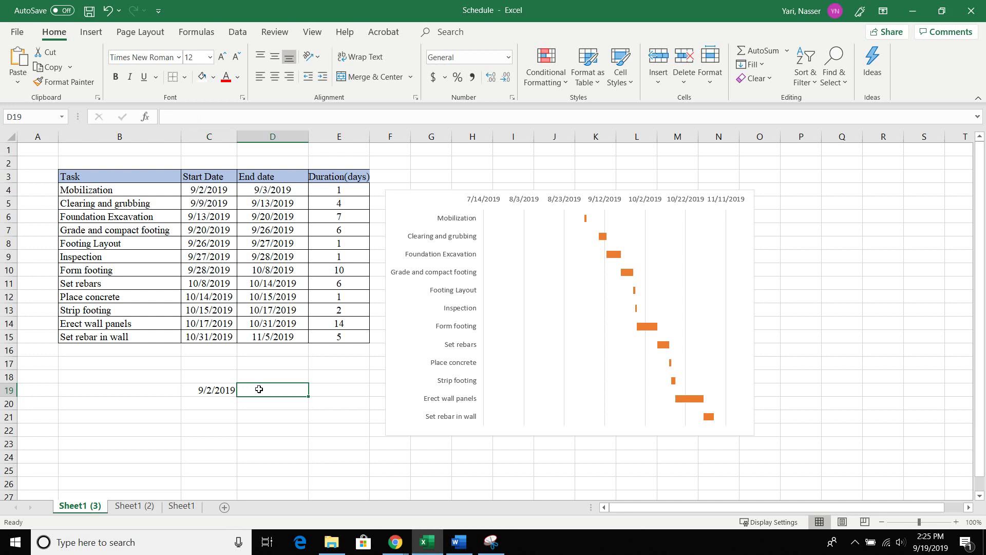
{"action": "type", "text": "11/"}
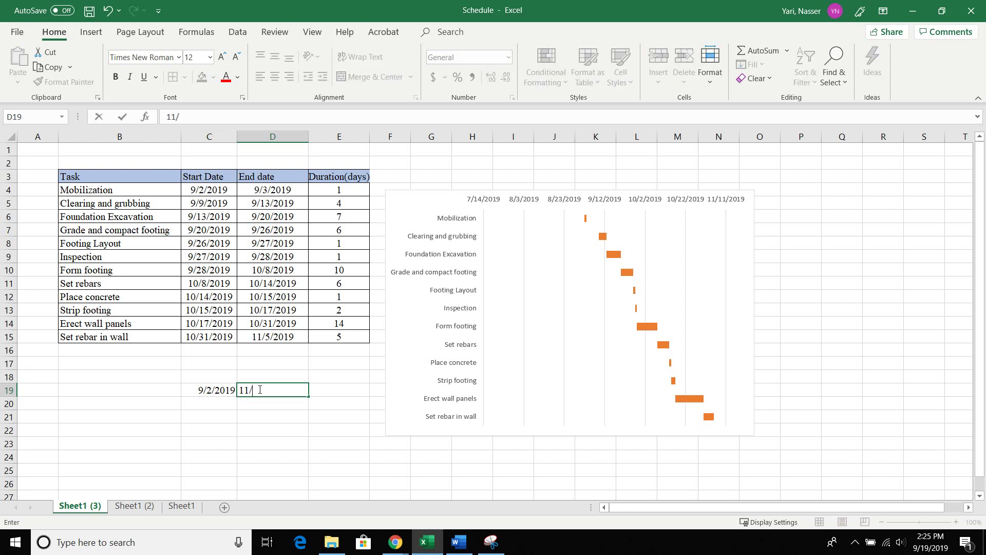
{"action": "type", "text": "5/2019"}
Convert the two dates in C19:D19 to serial numbers by applying the General number format.
{"action": "left_click", "coordinate": [205, 390]}
{"action": "left_click_drag", "start_coordinate": [205, 390], "coordinate": [258, 391]}
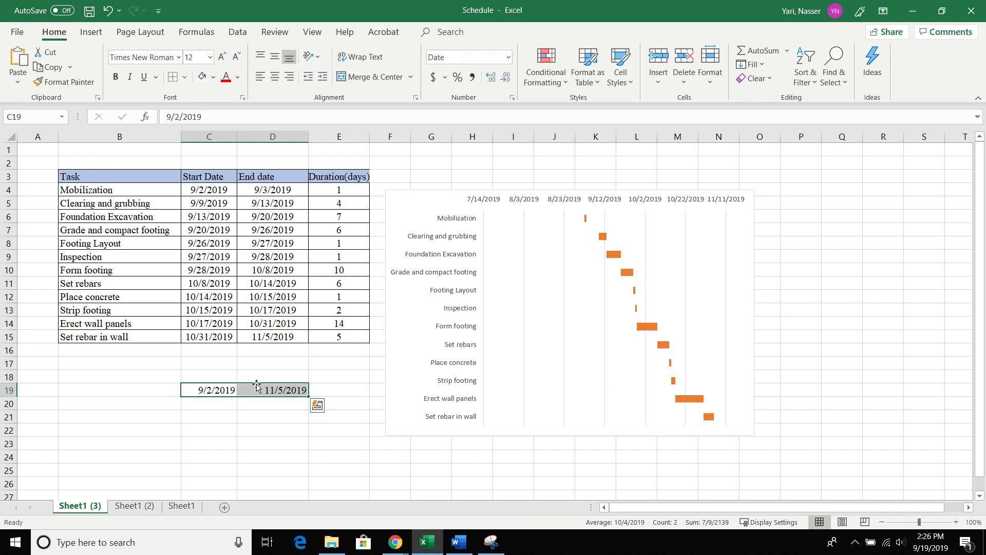
{"action": "right_click", "coordinate": [253, 393]}
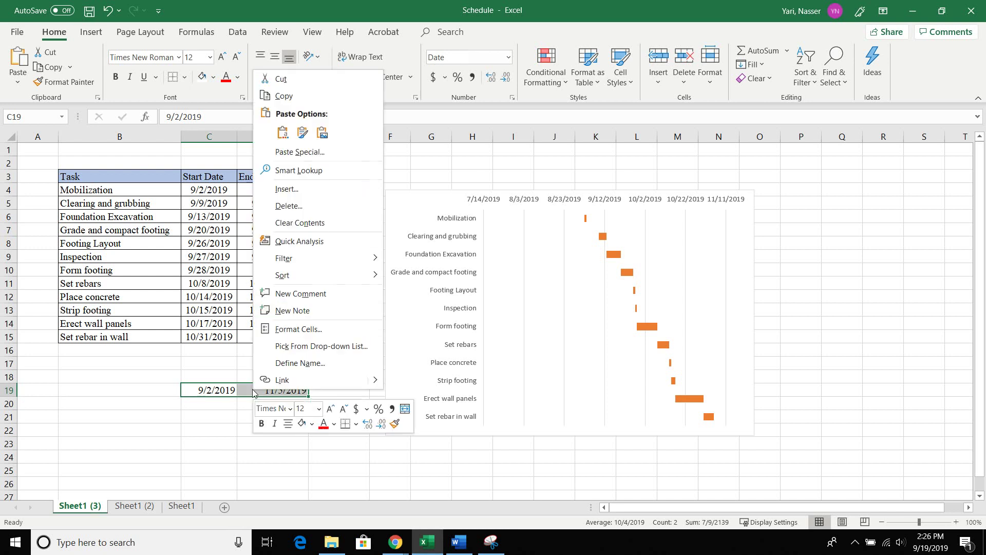
{"action": "left_click", "coordinate": [289, 330]}
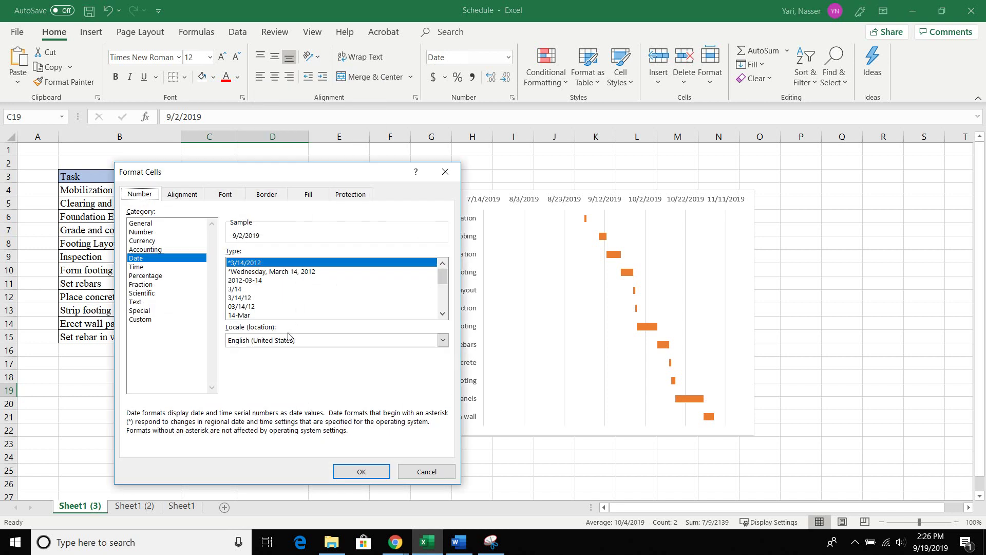
{"action": "left_click", "coordinate": [149, 224]}
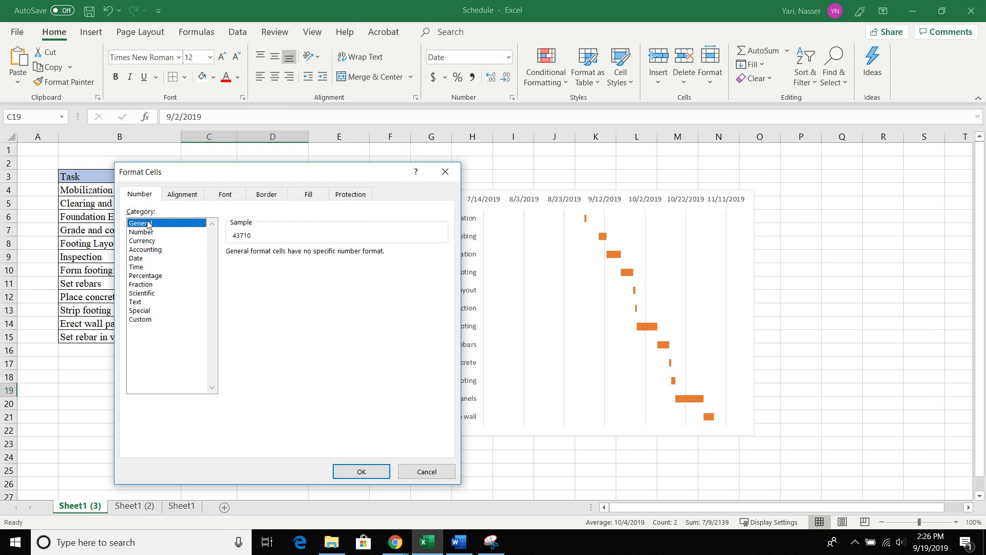
{"action": "left_click", "coordinate": [361, 472]}
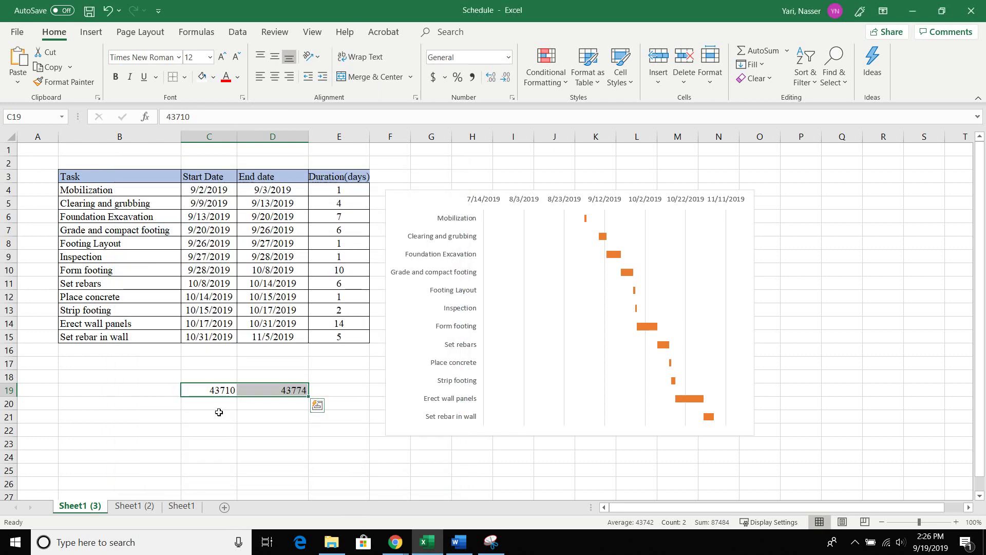
{"action": "left_click", "coordinate": [255, 412]}
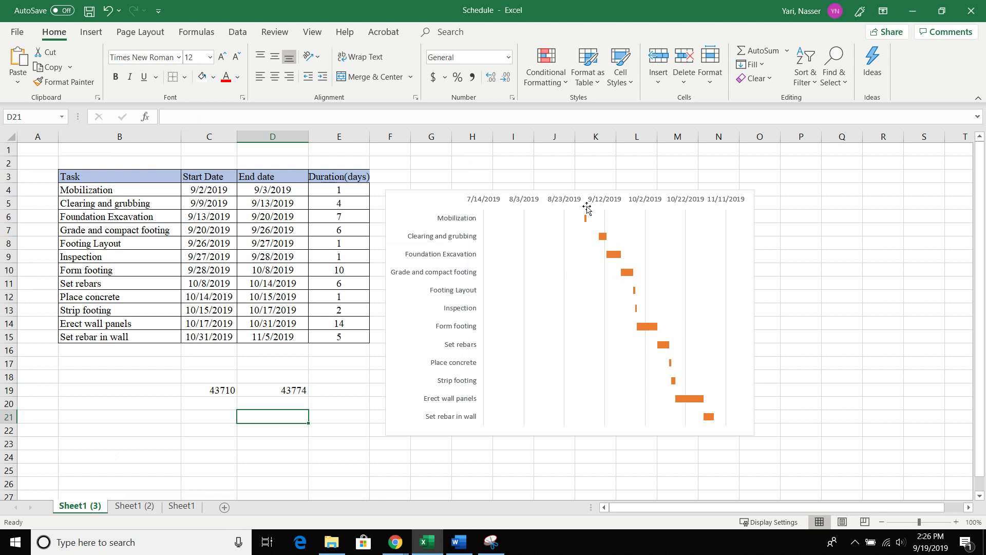
Format the chart's horizontal date axis with a minimum bound of 43710.
{"action": "left_click", "coordinate": [490, 204]}
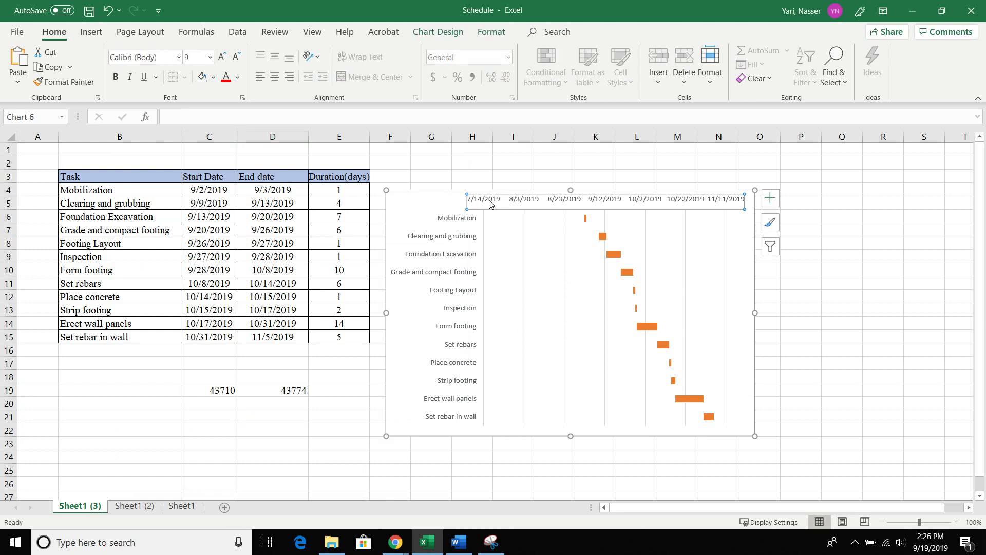
{"action": "right_click", "coordinate": [490, 205]}
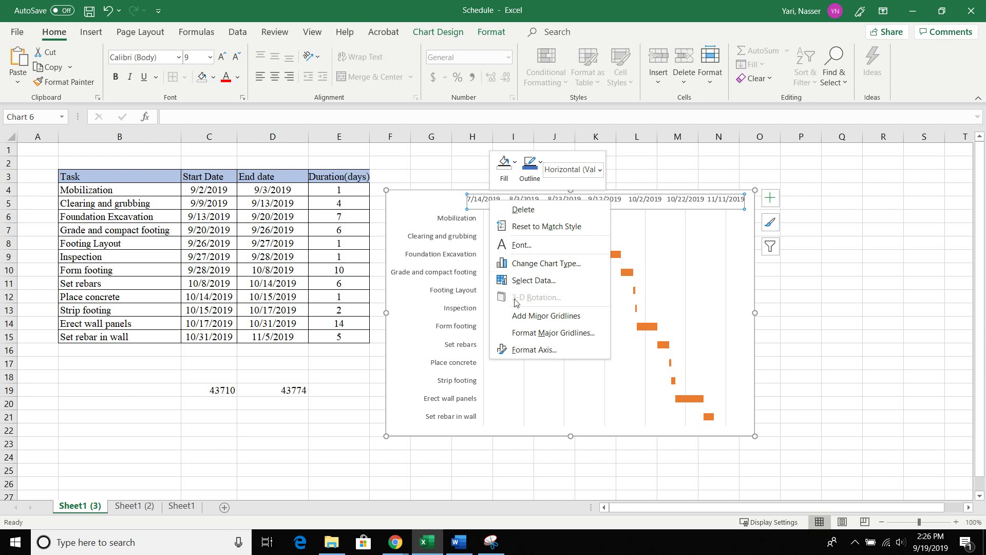
{"action": "left_click", "coordinate": [522, 350]}
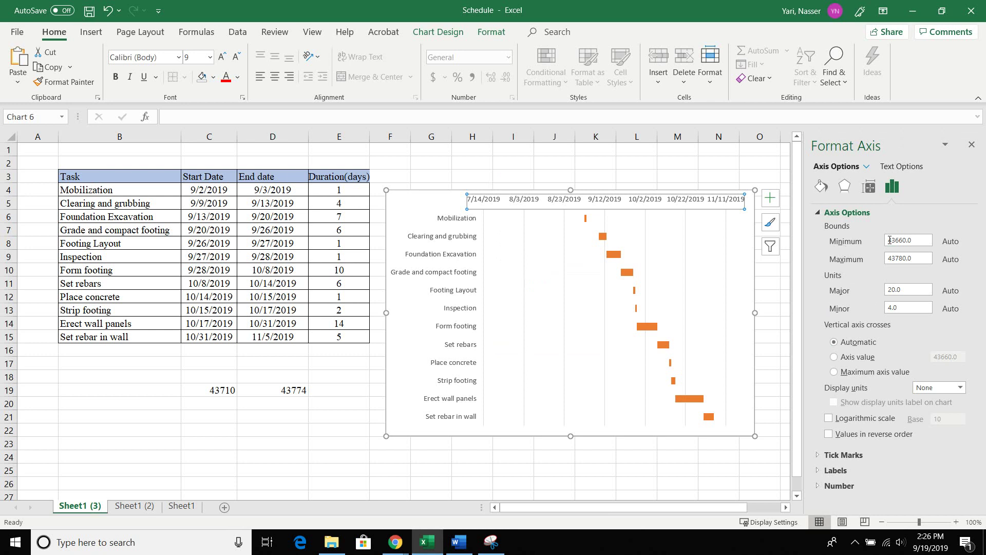
{"action": "left_click", "coordinate": [912, 241]}
{"action": "double_click", "coordinate": [912, 241]}
{"action": "type", "text": "43710"}
{"action": "left_click", "coordinate": [921, 257]}
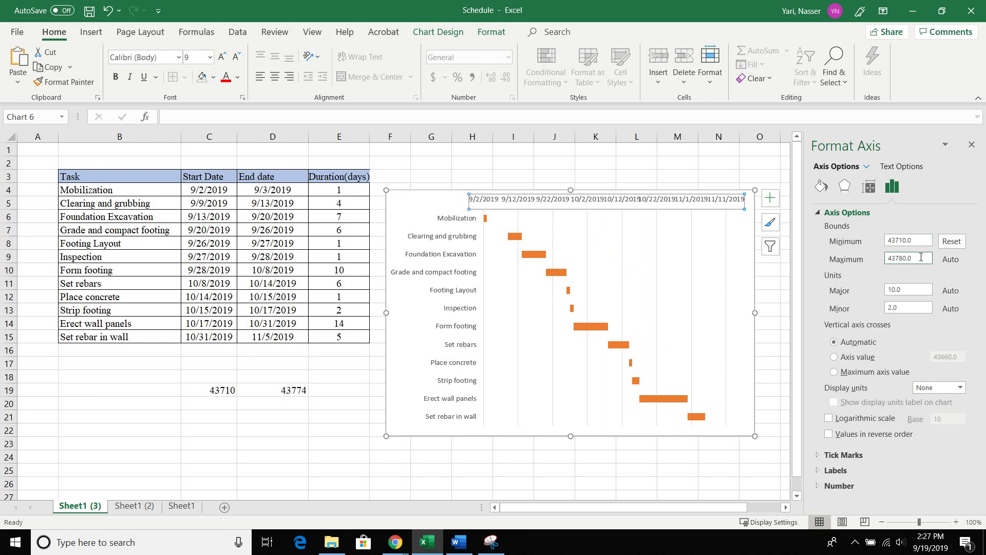
Set the date axis's maximum bound to 43774 and enlarge the chart so it reaches column P and row 25.
{"action": "left_click_drag", "start_coordinate": [921, 257], "coordinate": [870, 259]}
{"action": "type", "text": "43774"}
{"action": "left_click", "coordinate": [922, 217]}
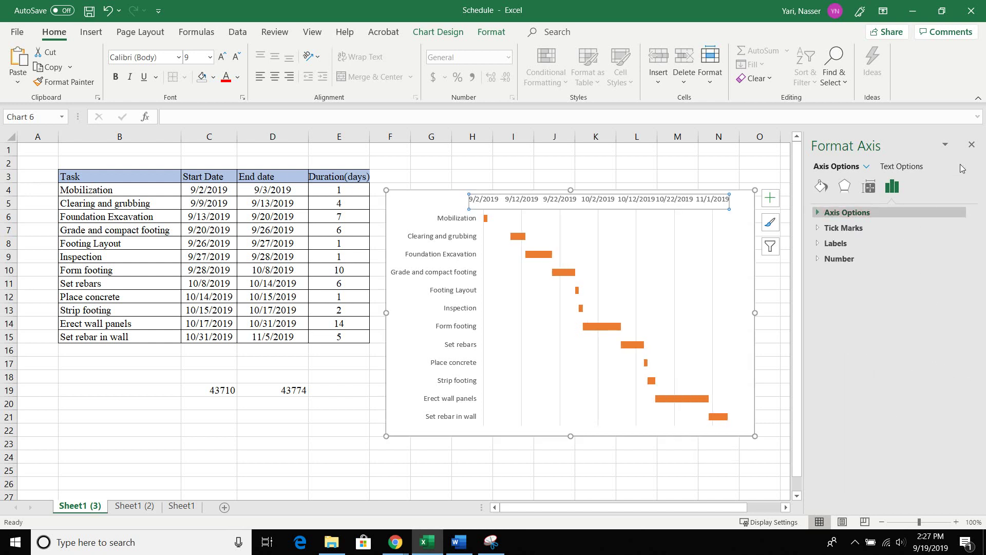
{"action": "left_click", "coordinate": [971, 144]}
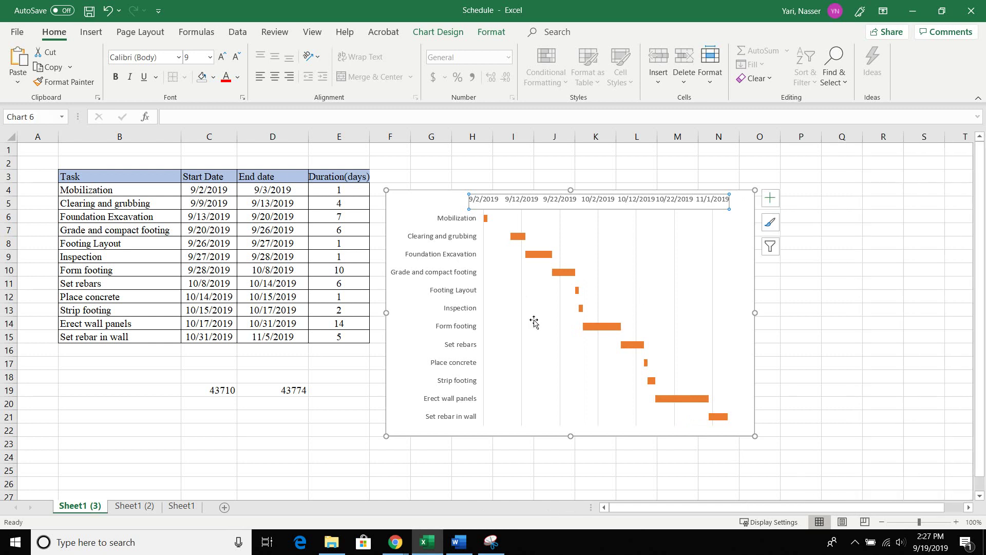
{"action": "left_click_drag", "start_coordinate": [754, 436], "coordinate": [809, 468]}
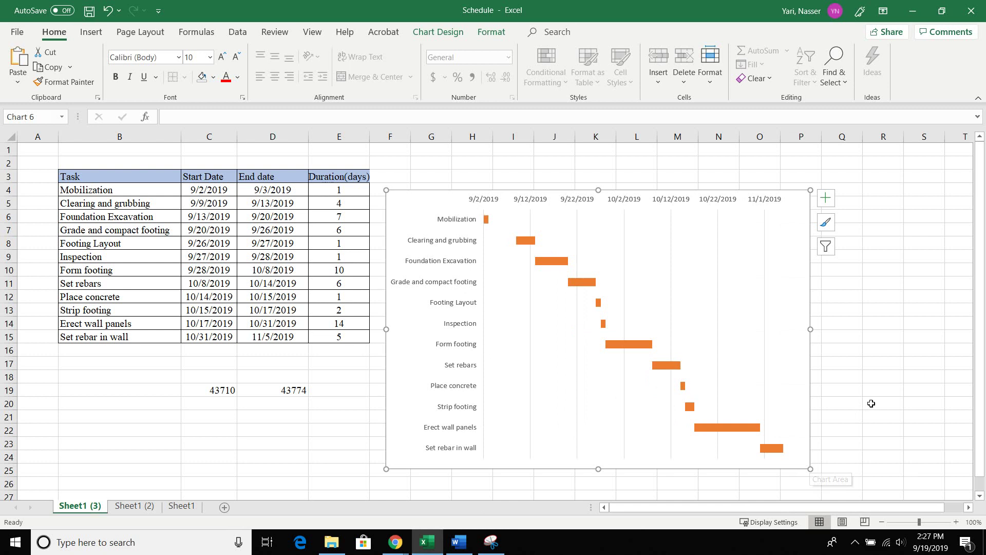